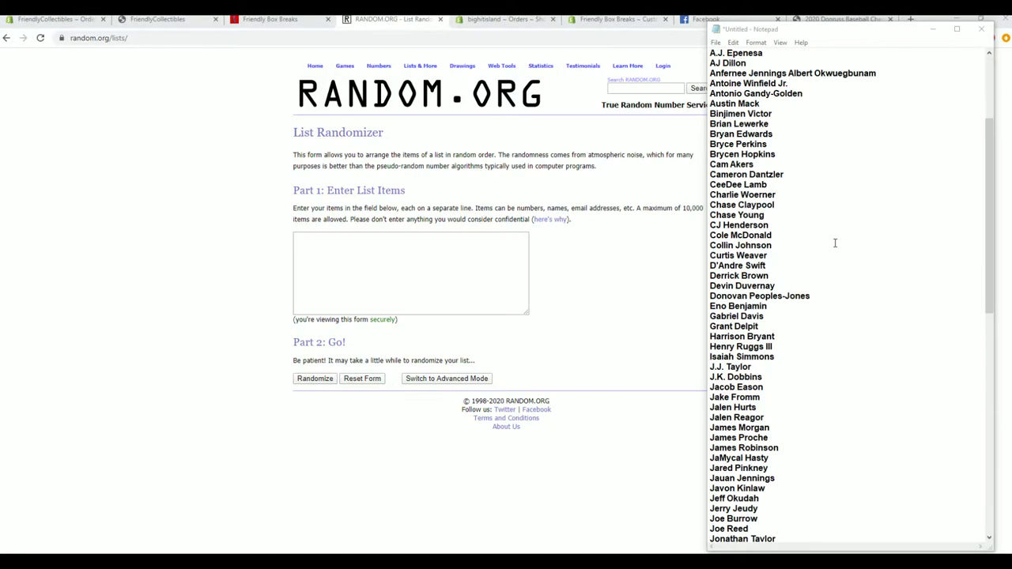
# - Copy the 15 owner names from the end of the Notepad list
pyautogui.scroll(-14, 834, 243)
pyautogui.scroll(-4, 834, 242)
pyautogui.moveTo(709, 381); pyautogui.dragTo(803, 517)
pyautogui.rightClick(748, 245)
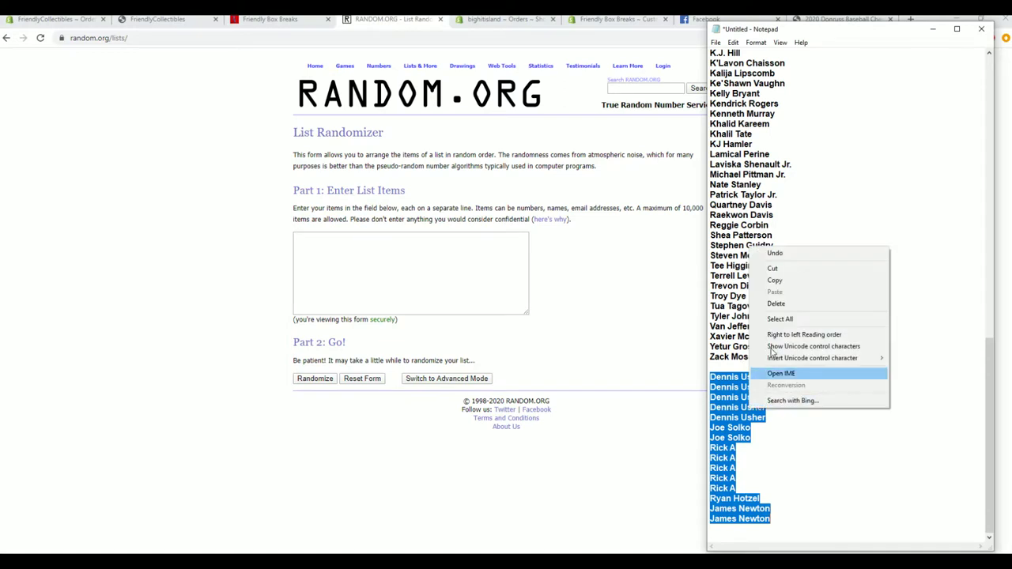
pyautogui.click(780, 285)
# - Paste the names into RANDOM.ORG's List Randomizer and shuffle them
pyautogui.click(365, 238)
pyautogui.rightClick(365, 238)
pyautogui.click(386, 321)
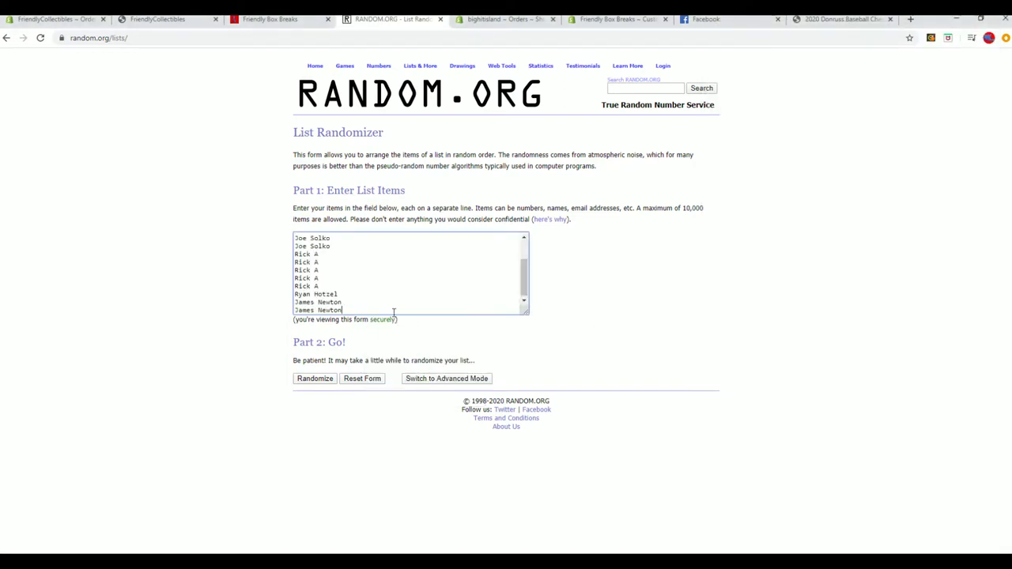
pyautogui.click(319, 383)
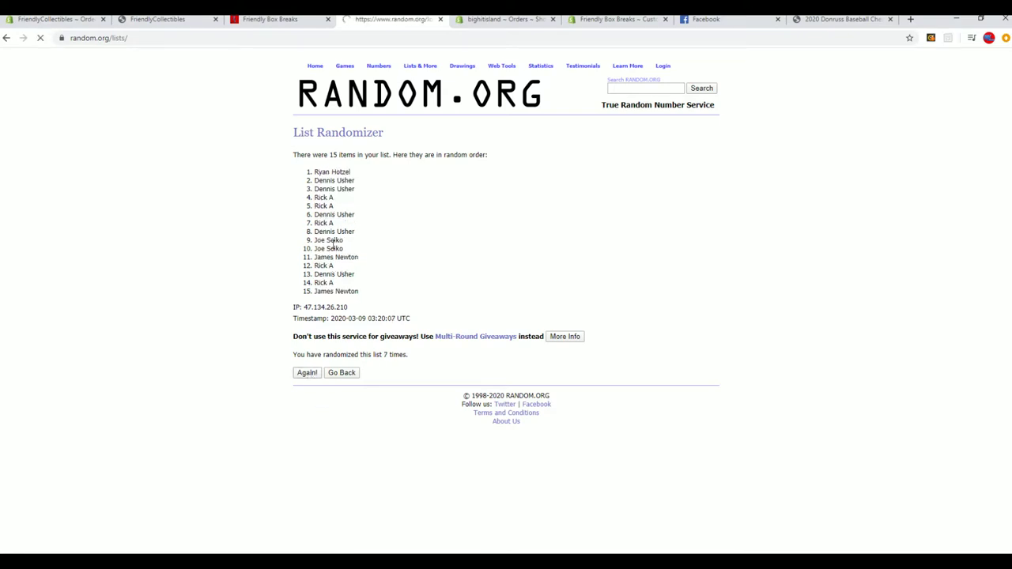
# - Select the first names of the shuffled RANDOM.ORG list
pyautogui.moveTo(350, 172); pyautogui.dragTo(363, 197)
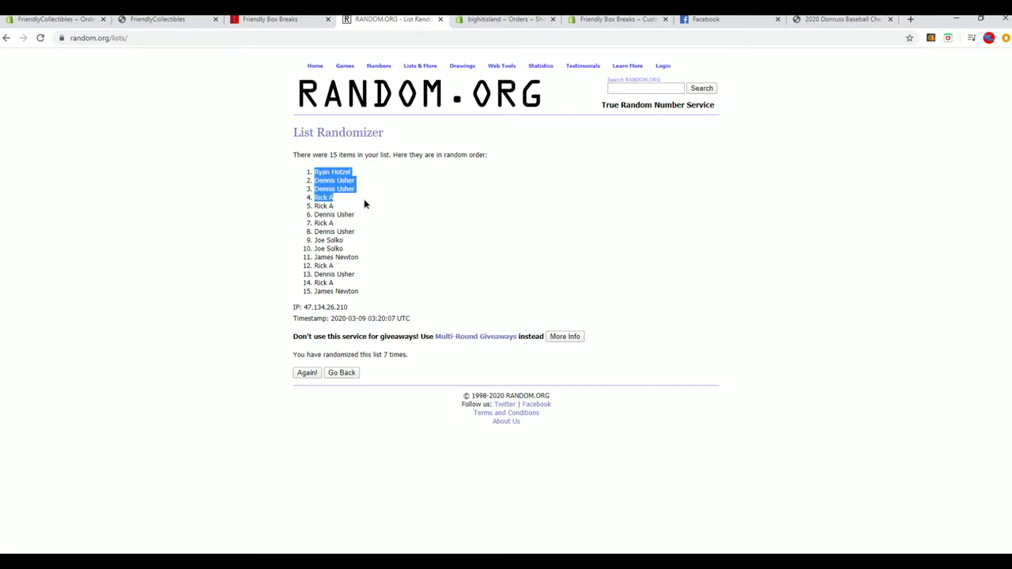
# - Copy the top five shuffled names and delete the old 15-name block in Notepad
pyautogui.rightClick(366, 210)
pyautogui.click(344, 194)
pyautogui.hotkey('alt', 'Tab')
pyautogui.click(844, 432)
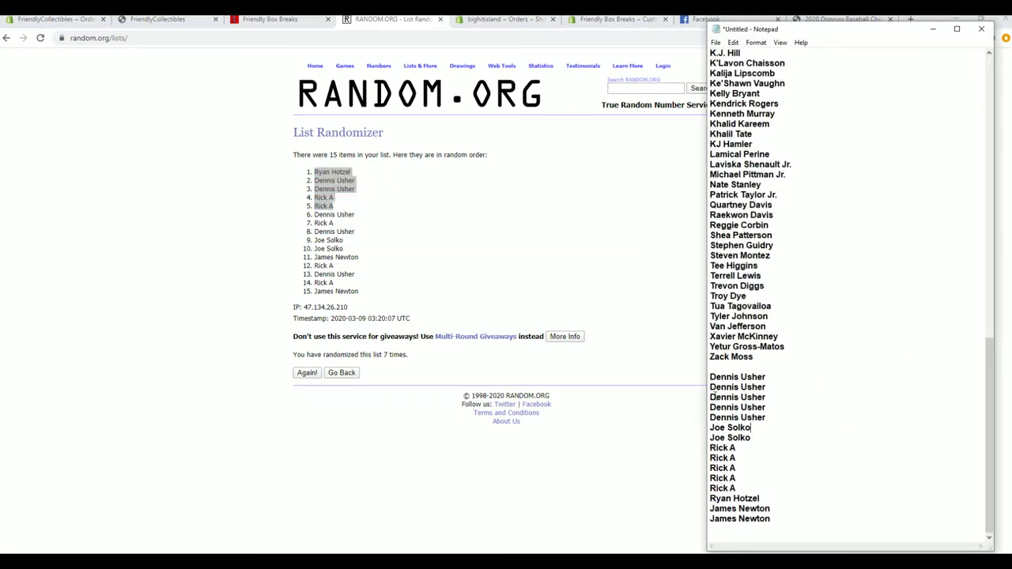
pyautogui.moveTo(710, 378); pyautogui.dragTo(798, 519)
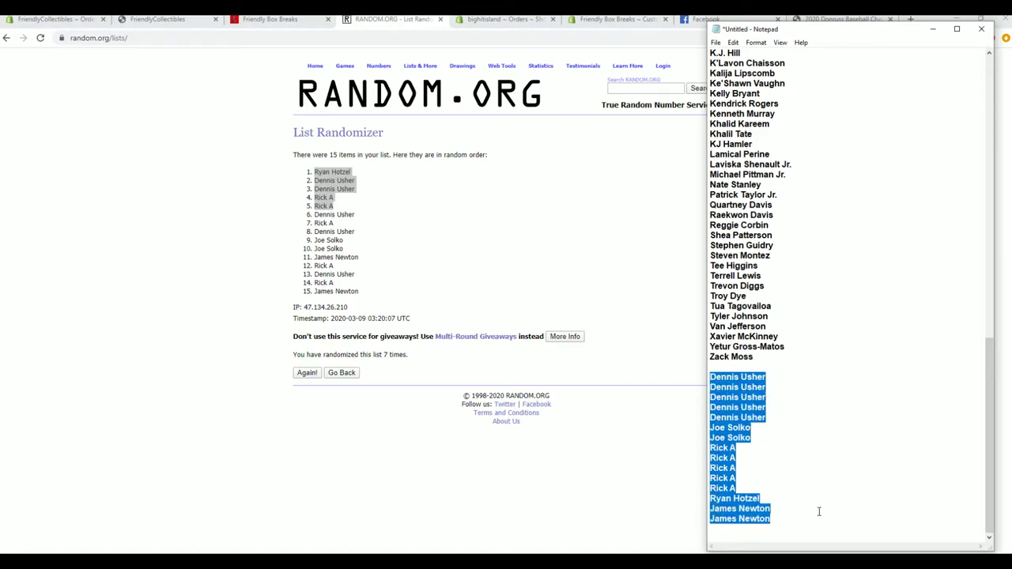
pyautogui.press('Delete')
pyautogui.scroll(10, 827, 453)
pyautogui.scroll(10, 778, 300)
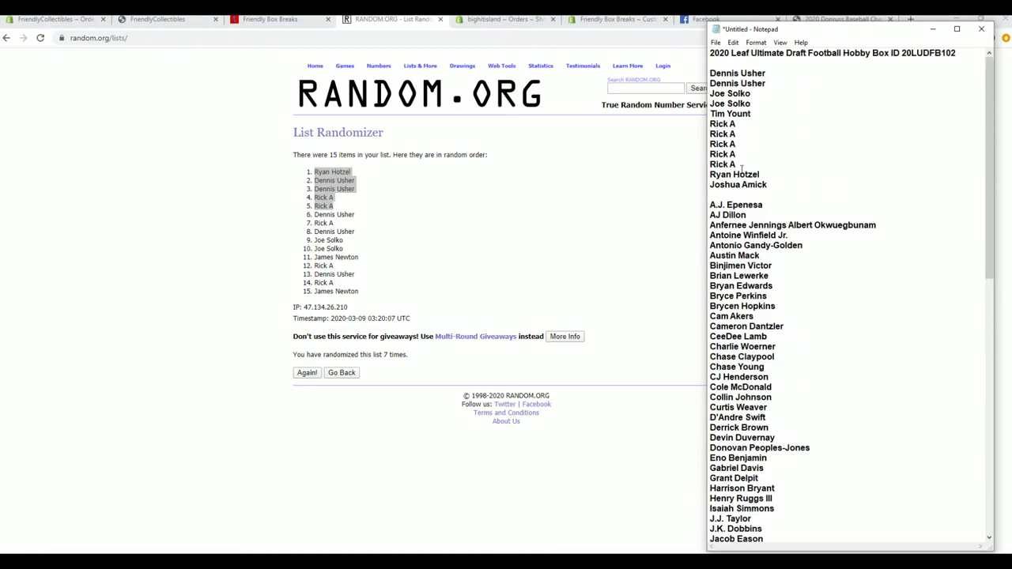
pyautogui.press('Return')
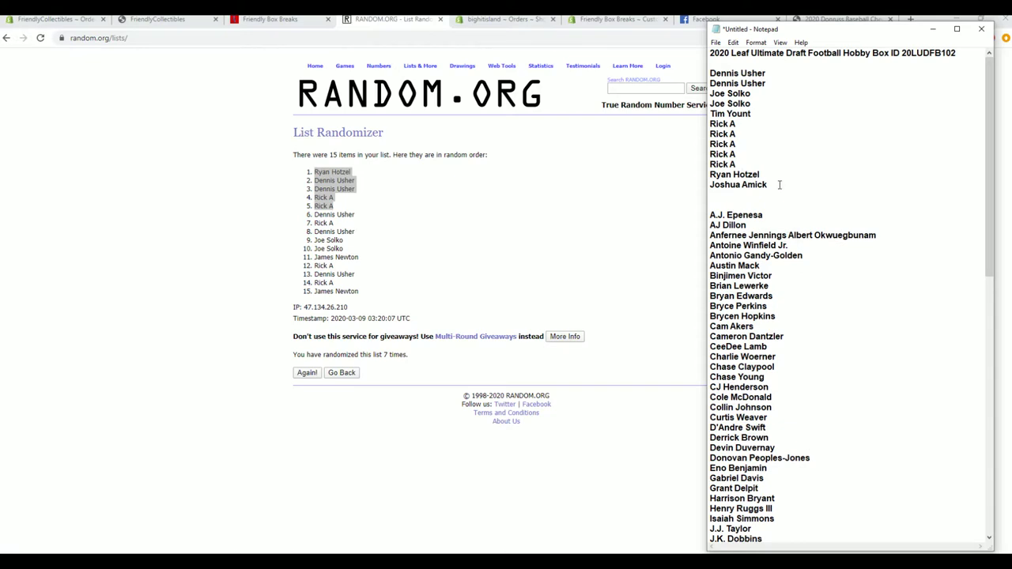
pyautogui.hotkey('ctrl', 'v')
# - Copy the 17-name owner block and paste three more copies below it
pyautogui.moveTo(735, 235); pyautogui.dragTo(710, 72)
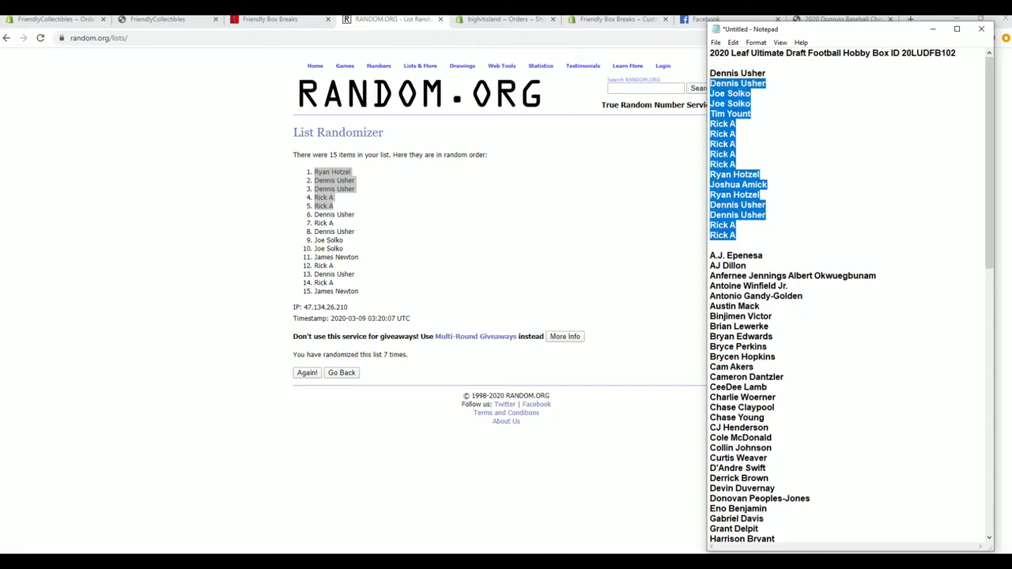
pyautogui.rightClick(752, 102)
pyautogui.click(762, 132)
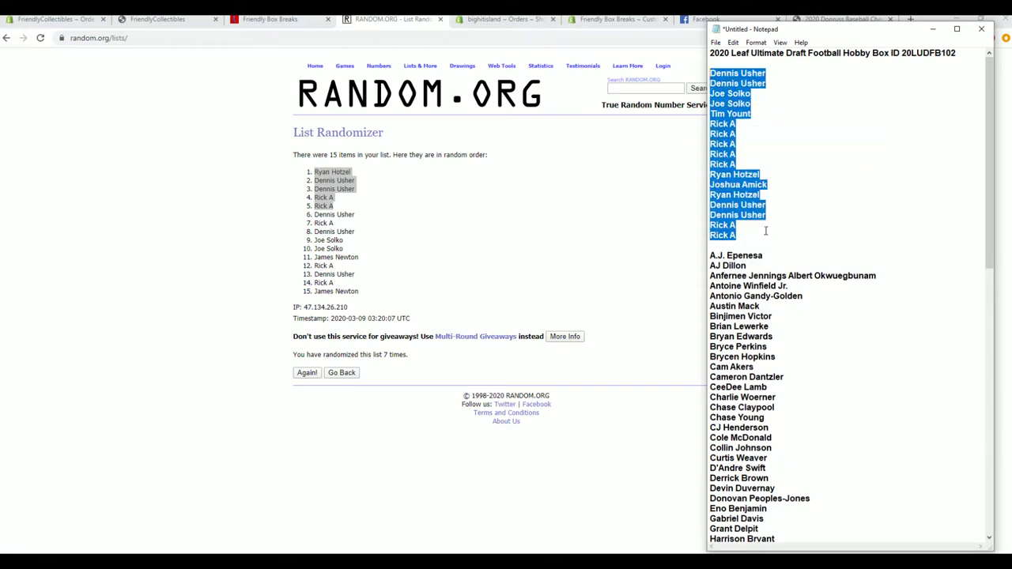
pyautogui.click(766, 234)
pyautogui.press('Return')
pyautogui.hotkey('ctrl', 'v')
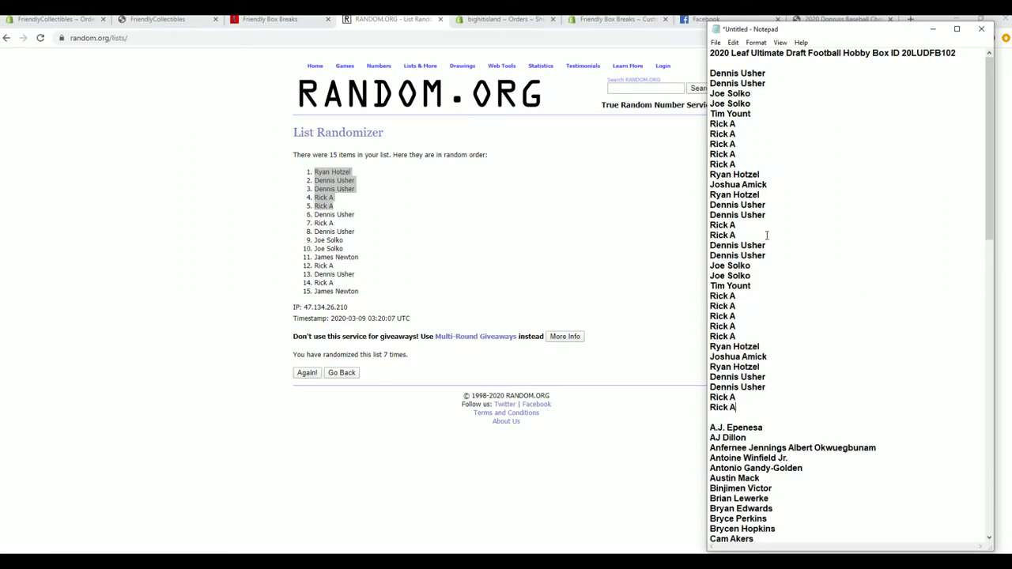
pyautogui.press('Return')
pyautogui.hotkey('ctrl', 'v')
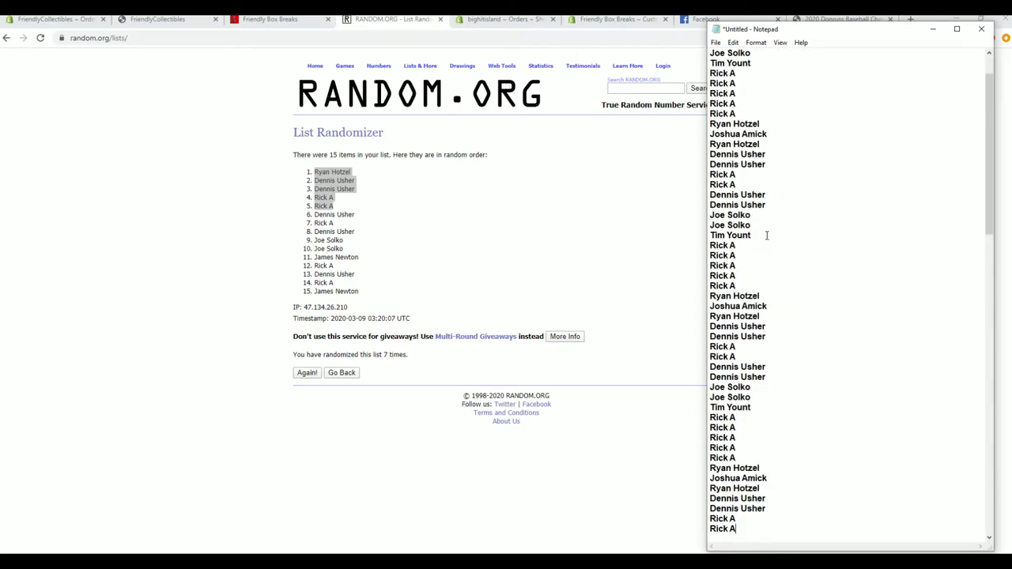
pyautogui.press('Return')
pyautogui.hotkey('ctrl', 'v')
pyautogui.press('Return')
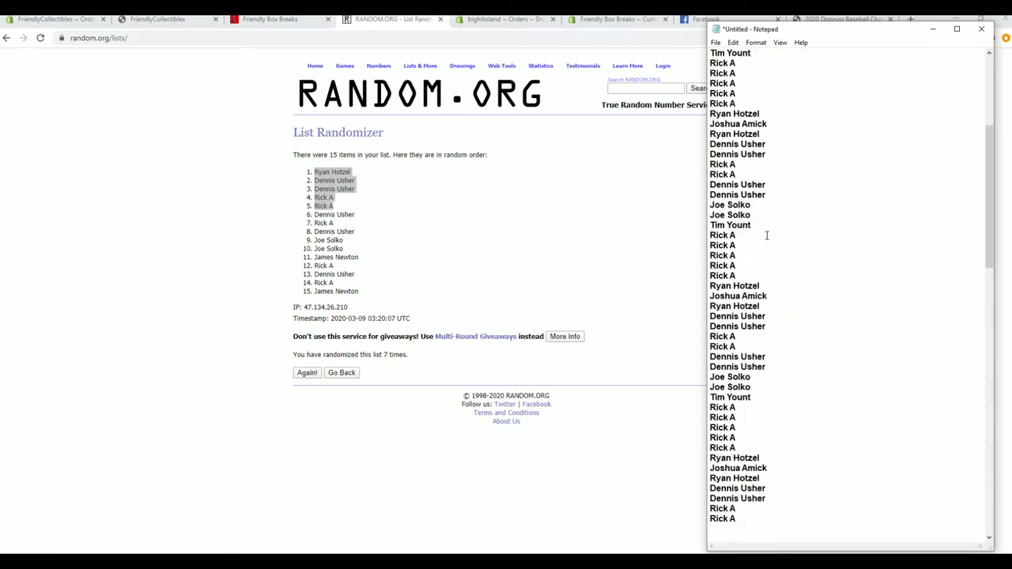
pyautogui.scroll(-8, 766, 232)
pyautogui.scroll(-1, 790, 228)
pyautogui.scroll(-12, 793, 228)
pyautogui.scroll(-8, 796, 230)
pyautogui.scroll(8, 796, 230)
pyautogui.scroll(7, 796, 230)
pyautogui.scroll(3, 796, 230)
pyautogui.scroll(7, 796, 230)
pyautogui.scroll(7, 795, 226)
pyautogui.scroll(6, 794, 225)
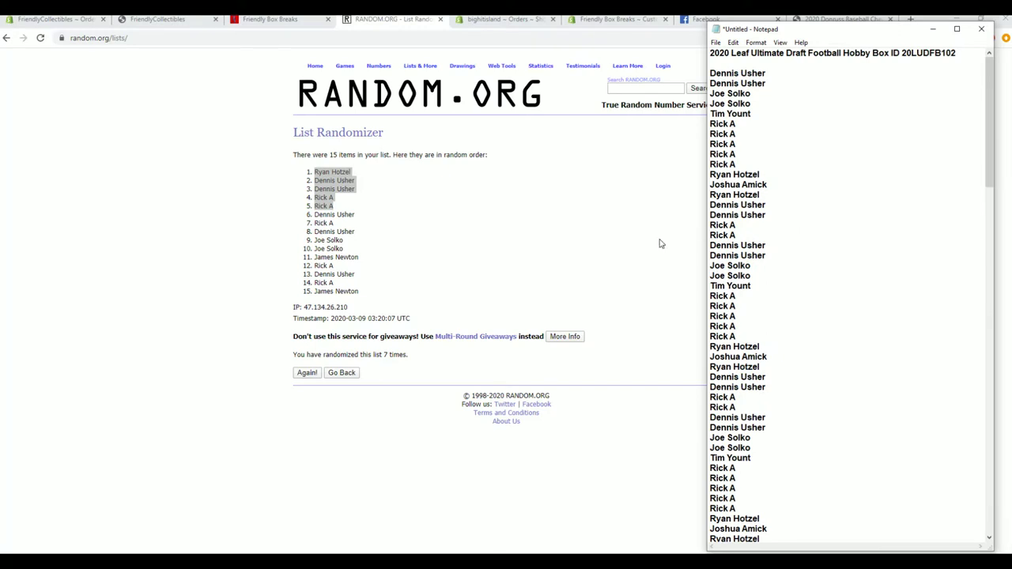
# - Copy all the repeated owner-name blocks from Notepad
pyautogui.click(614, 256)
pyautogui.moveTo(420, 65)
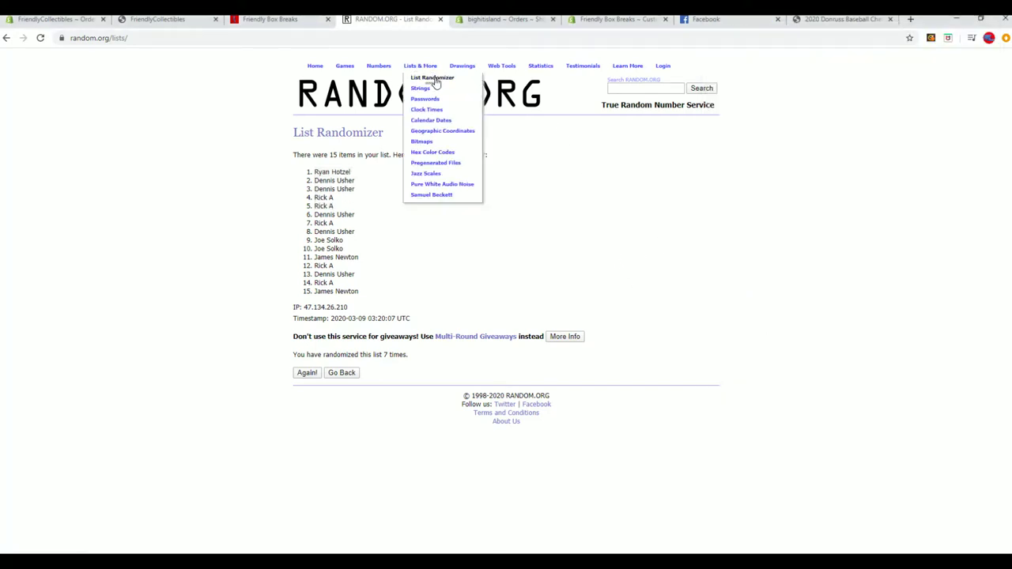
pyautogui.hotkey('alt', 'Tab')
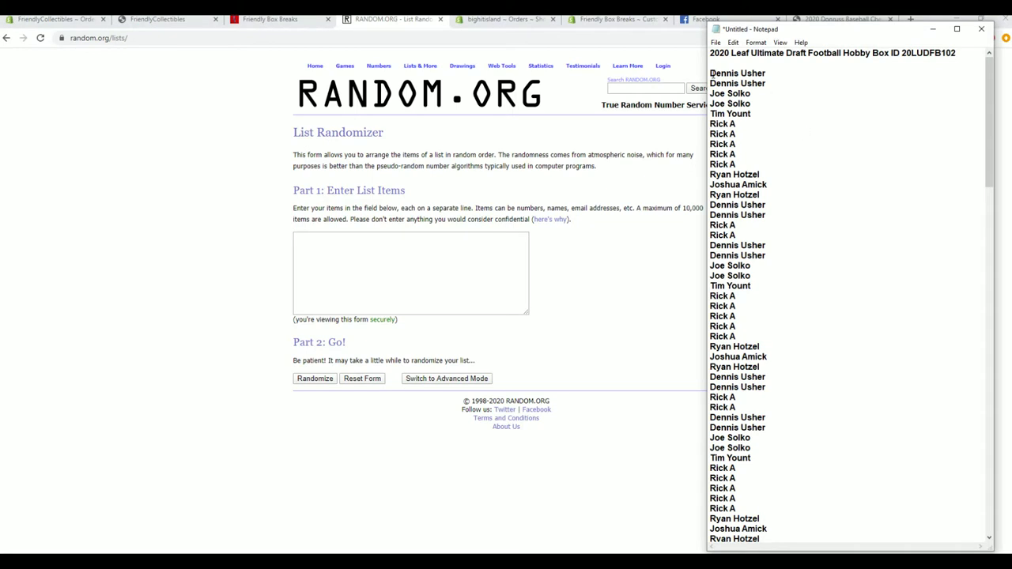
pyautogui.moveTo(709, 69); pyautogui.dragTo(840, 449)
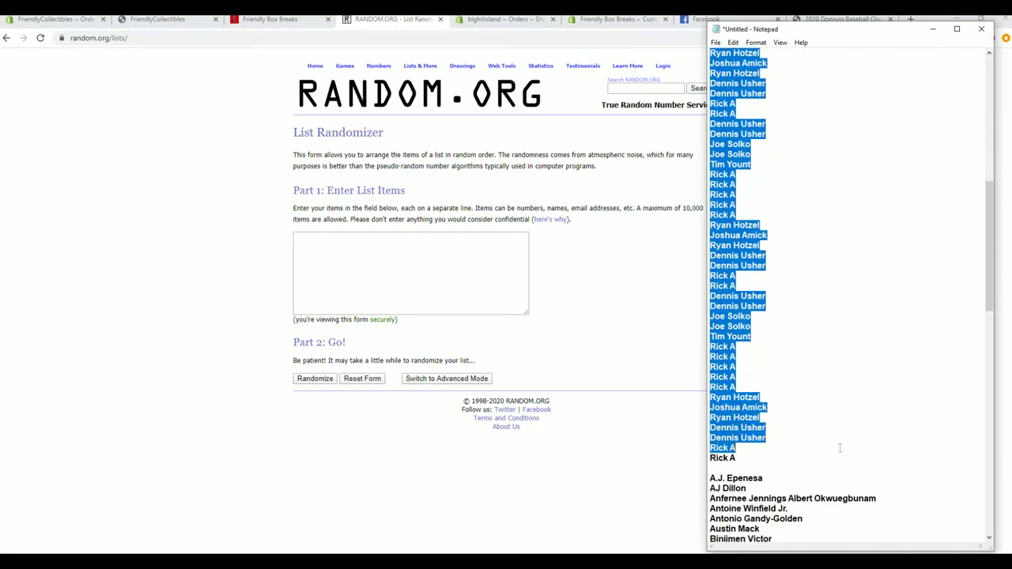
pyautogui.rightClick(778, 305)
pyautogui.click(816, 341)
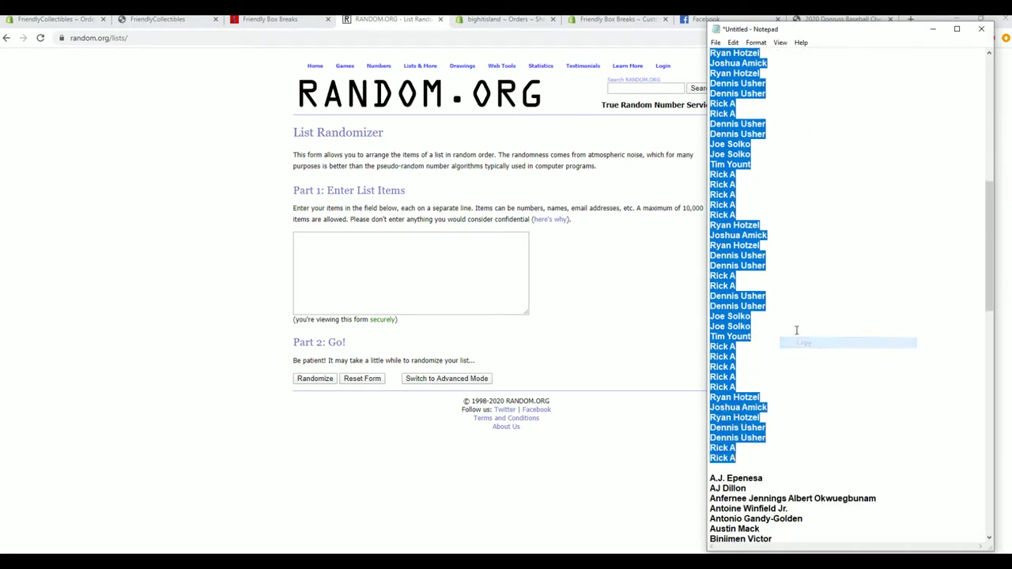
# - Paste the 85 owner names into the List Randomizer and shuffle them
pyautogui.click(339, 249)
pyautogui.rightClick(338, 249)
pyautogui.click(372, 332)
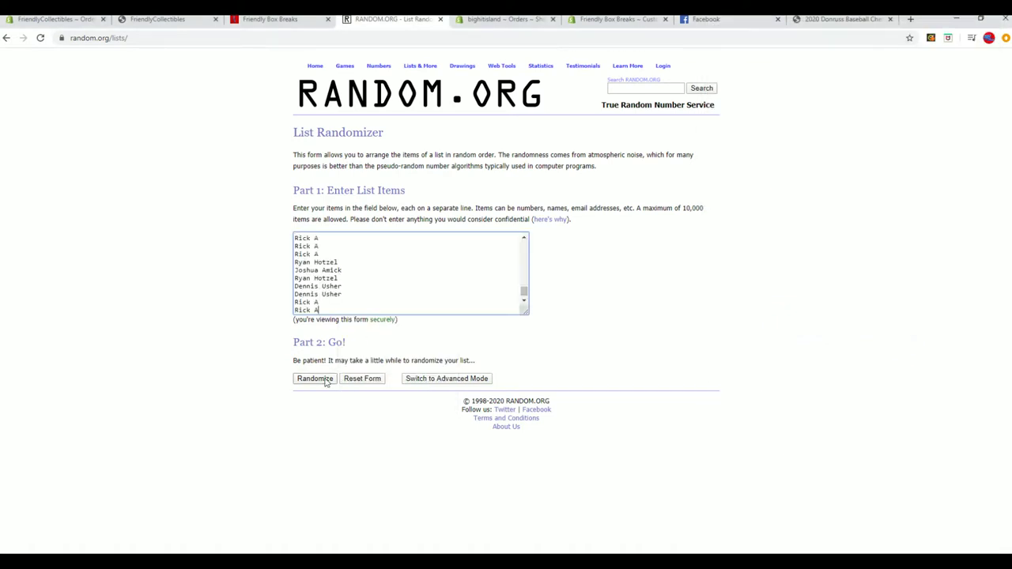
pyautogui.click(320, 382)
# - Scroll through the shuffled 85-name result and select it starting from item 1
pyautogui.scroll(-4, 322, 386)
pyautogui.scroll(-2, 301, 499)
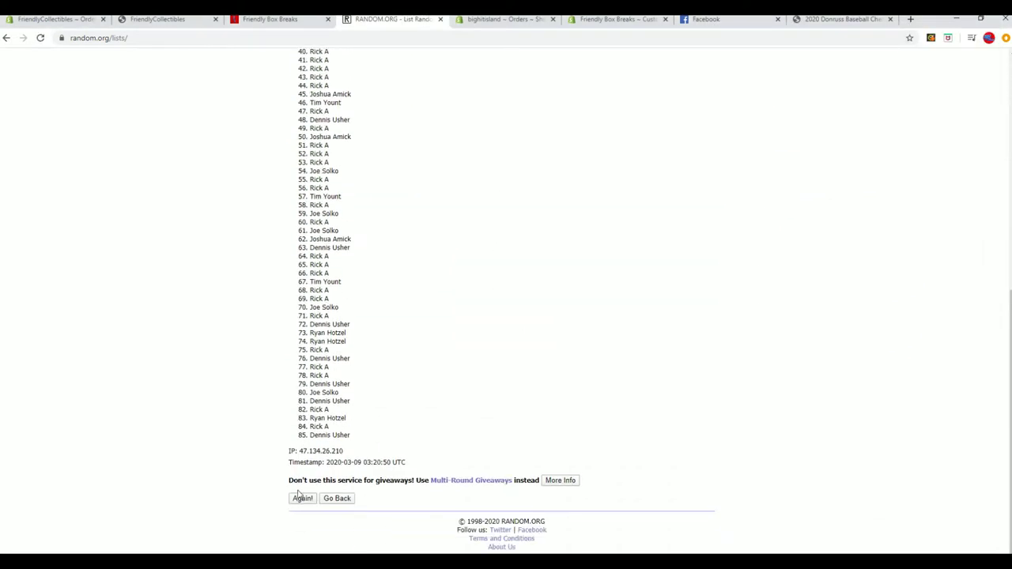
pyautogui.scroll(-6, 309, 425)
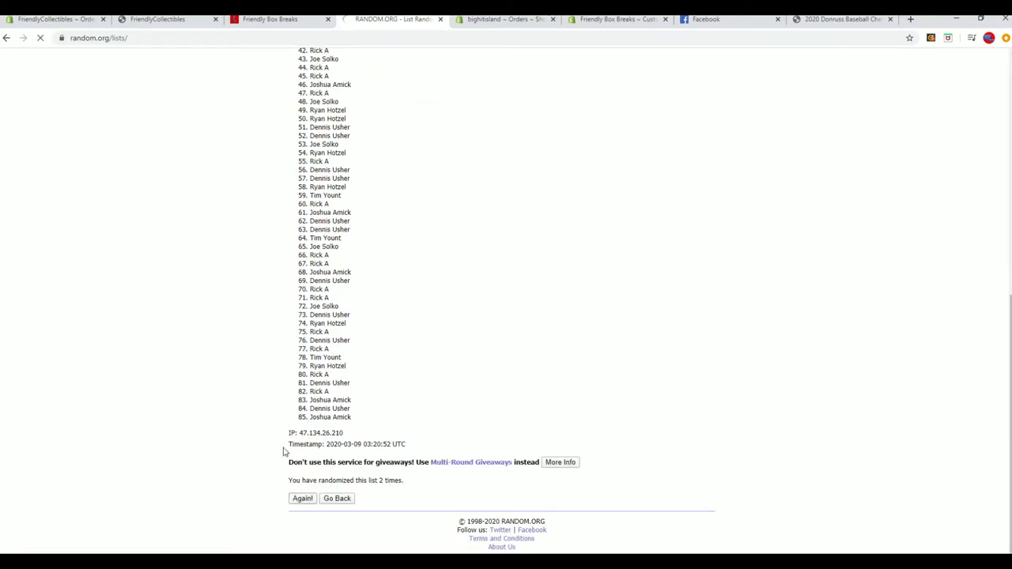
pyautogui.scroll(-3, 280, 435)
pyautogui.scroll(-3, 281, 431)
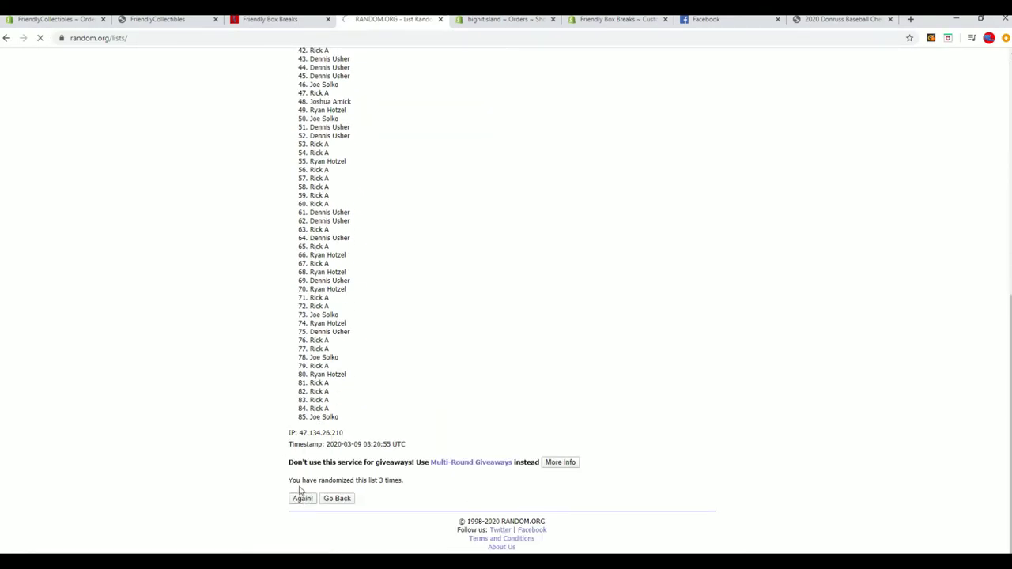
pyautogui.scroll(-2, 294, 494)
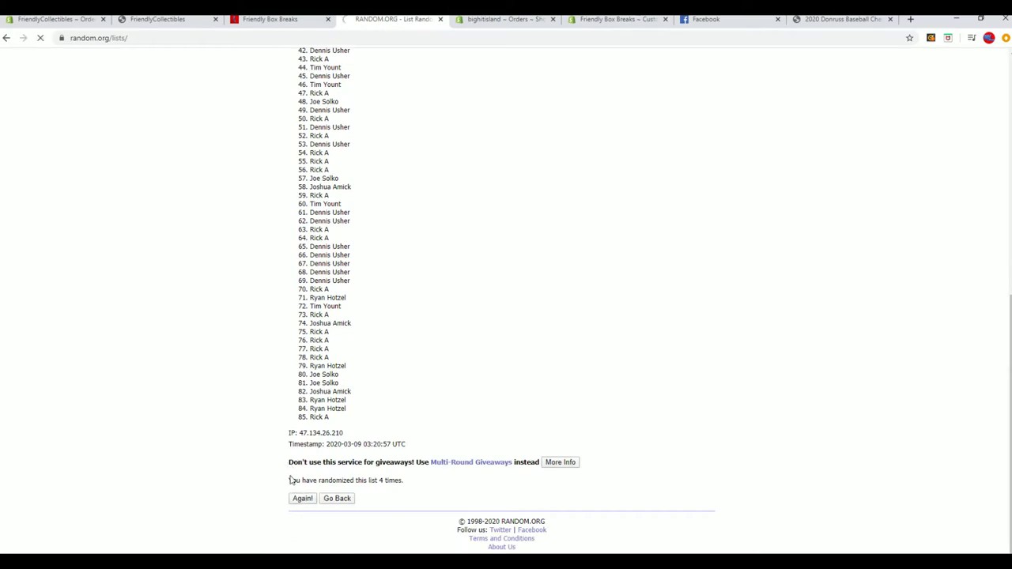
pyautogui.scroll(-2, 300, 506)
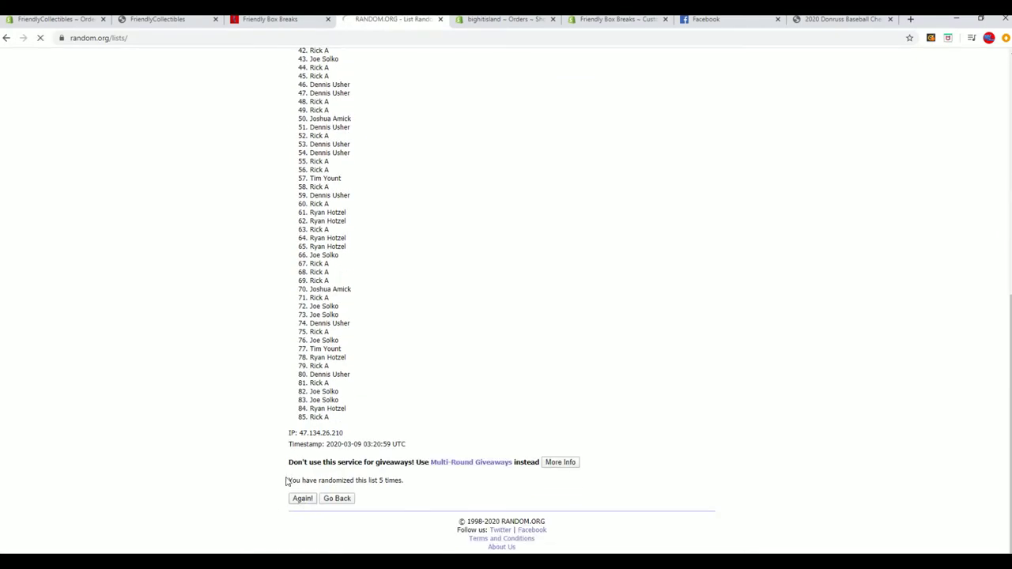
pyautogui.scroll(-1, 286, 465)
pyautogui.scroll(-5, 296, 467)
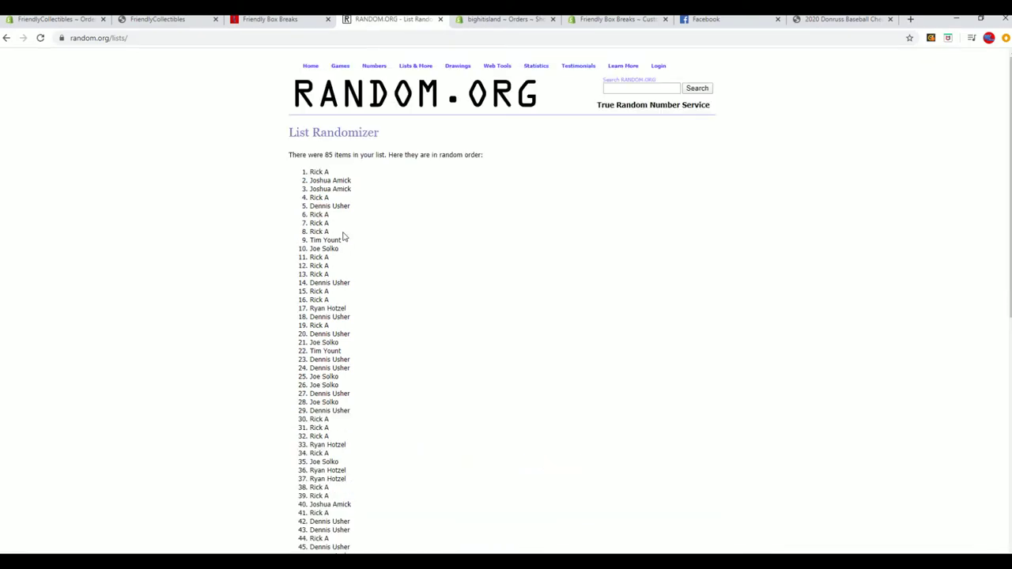
pyautogui.moveTo(310, 172); pyautogui.dragTo(340, 249)
pyautogui.moveTo(355, 289); pyautogui.dragTo(381, 419)
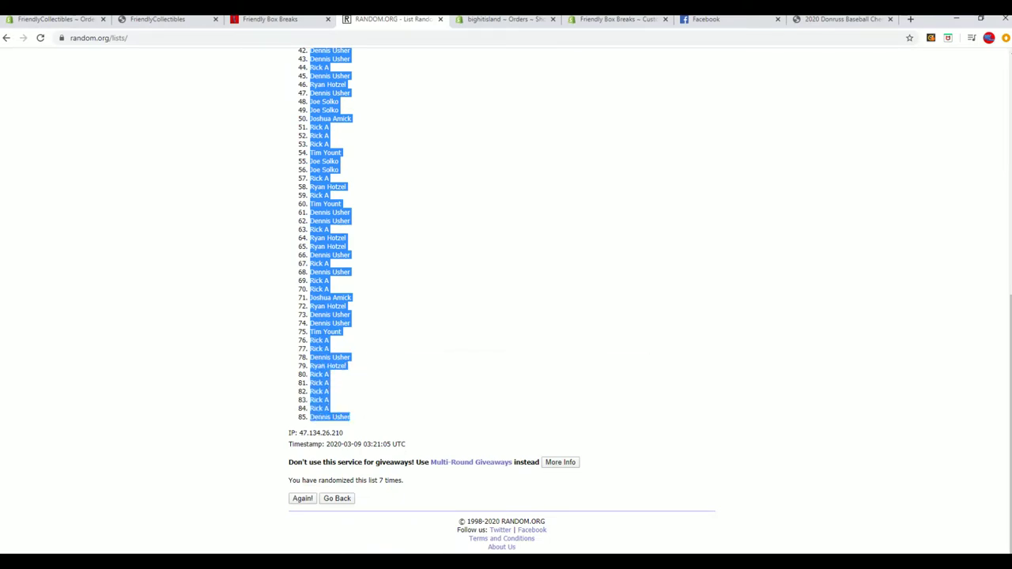
# - Paste the owner list into A2 of the FINAL sheet as plain text
pyautogui.hotkey('alt', 'Tab')
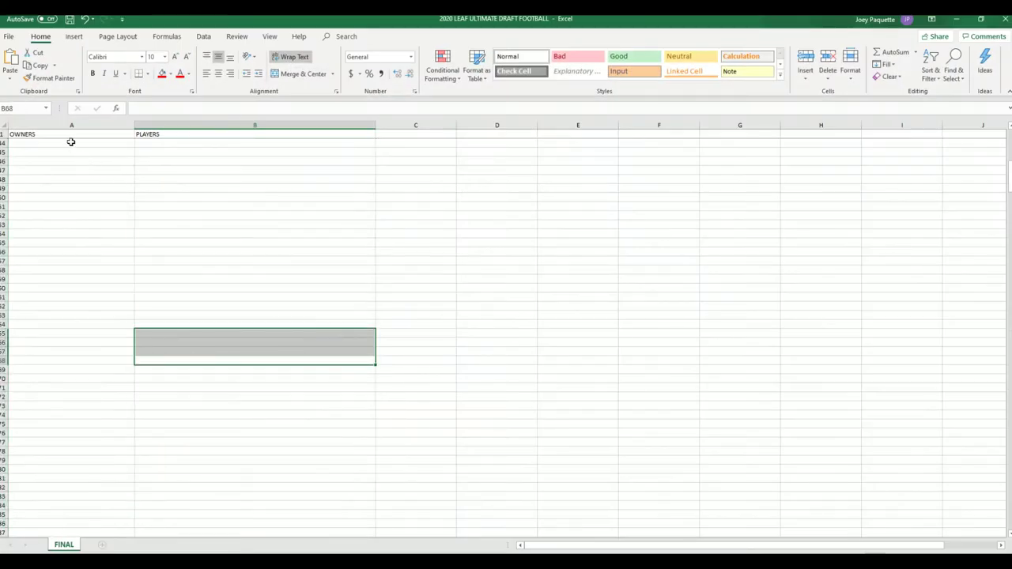
pyautogui.rightClick(71, 146)
pyautogui.click(148, 204)
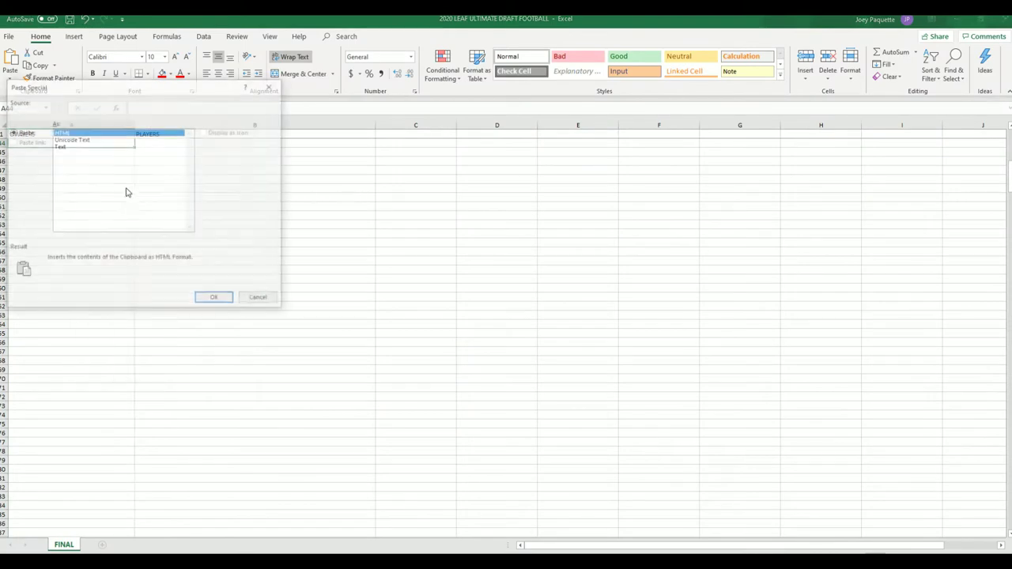
pyautogui.click(82, 147)
pyautogui.click(213, 300)
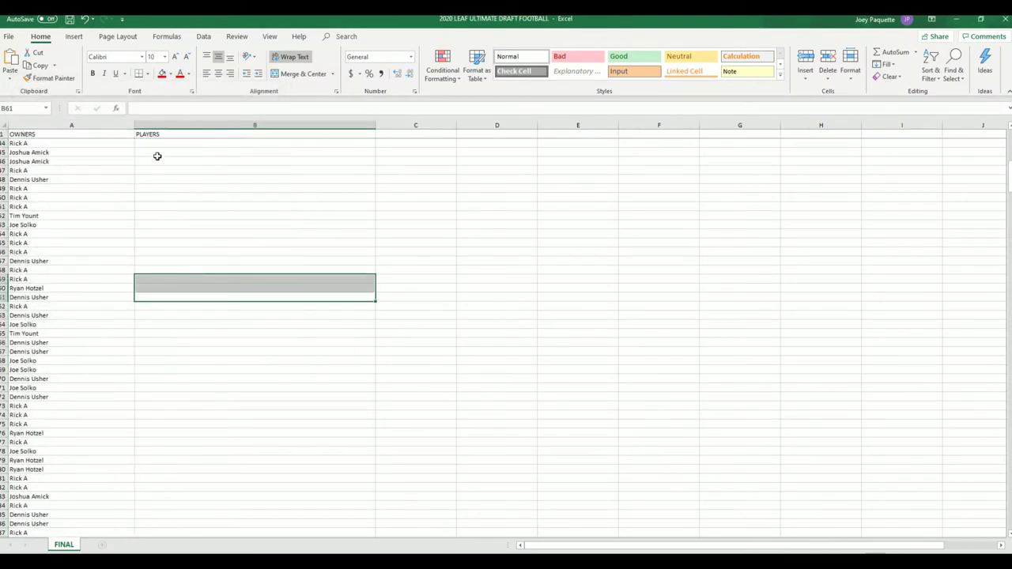
# - Check the pasted owner names and undo the column A width change
pyautogui.moveTo(136, 129); pyautogui.dragTo(82, 128)
pyautogui.scroll(-10, 142, 197)
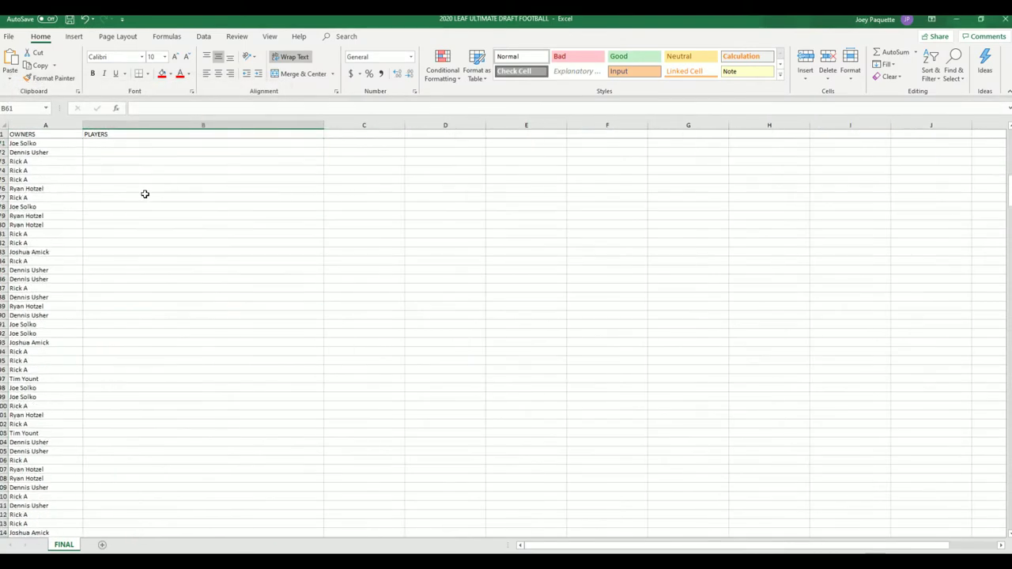
pyautogui.scroll(-9, 144, 194)
pyautogui.scroll(-5, 145, 193)
pyautogui.scroll(-5, 144, 194)
pyautogui.scroll(-5, 143, 193)
pyautogui.scroll(-5, 143, 193)
pyautogui.scroll(20, 134, 195)
pyautogui.click(135, 197)
pyautogui.press('Down')
pyautogui.press('Down')
pyautogui.press('Down')
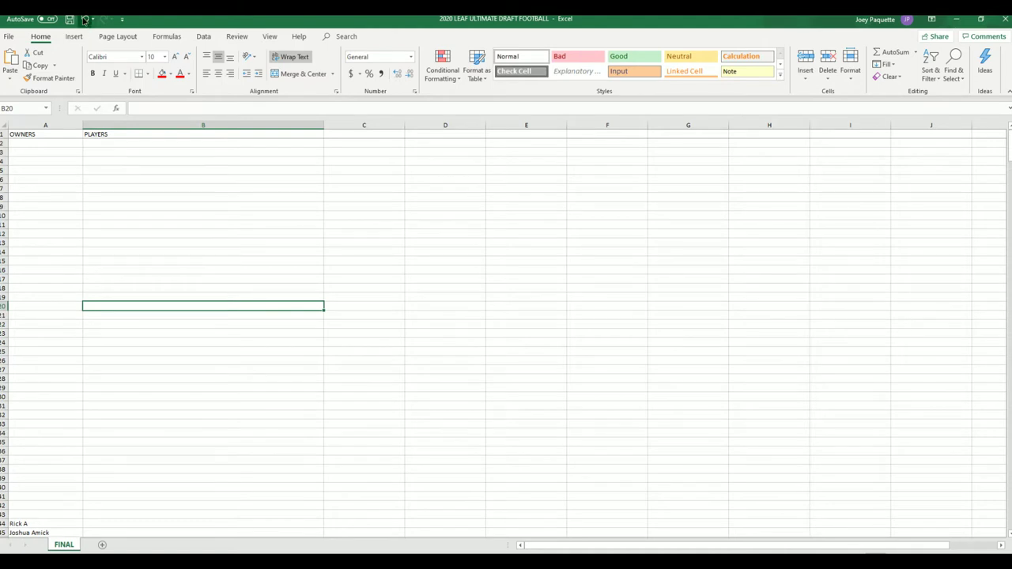
pyautogui.click(83, 20)
# - Paste the owner names into A2 again as plain text
pyautogui.rightClick(74, 145)
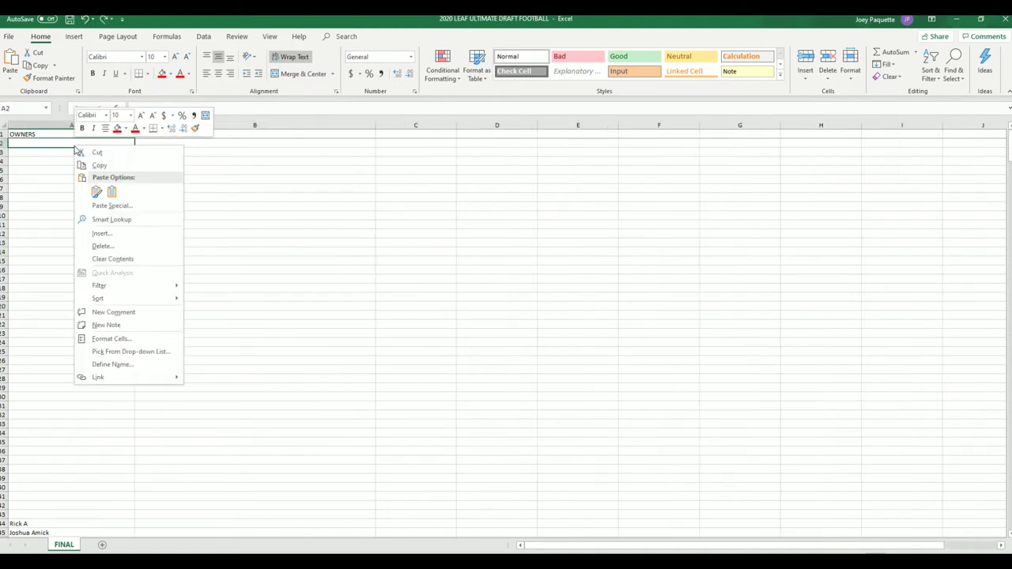
pyautogui.click(122, 207)
pyautogui.click(72, 153)
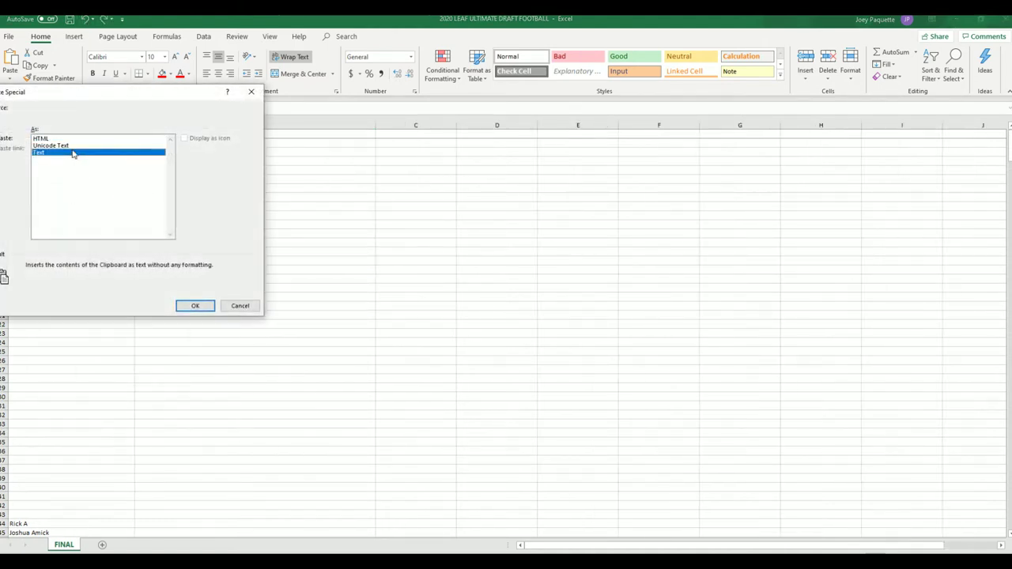
pyautogui.click(195, 306)
pyautogui.click(208, 270)
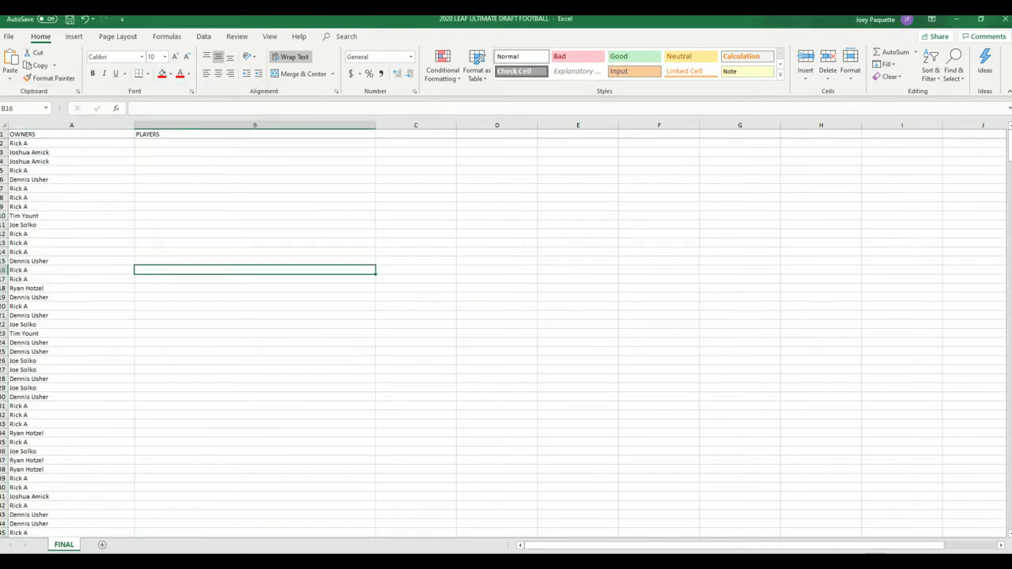
# - Scroll through the pasted owner names, then undo the paste
pyautogui.moveTo(794, 547); pyautogui.dragTo(849, 547)
pyautogui.scroll(-15, 814, 370)
pyautogui.scroll(17, 814, 369)
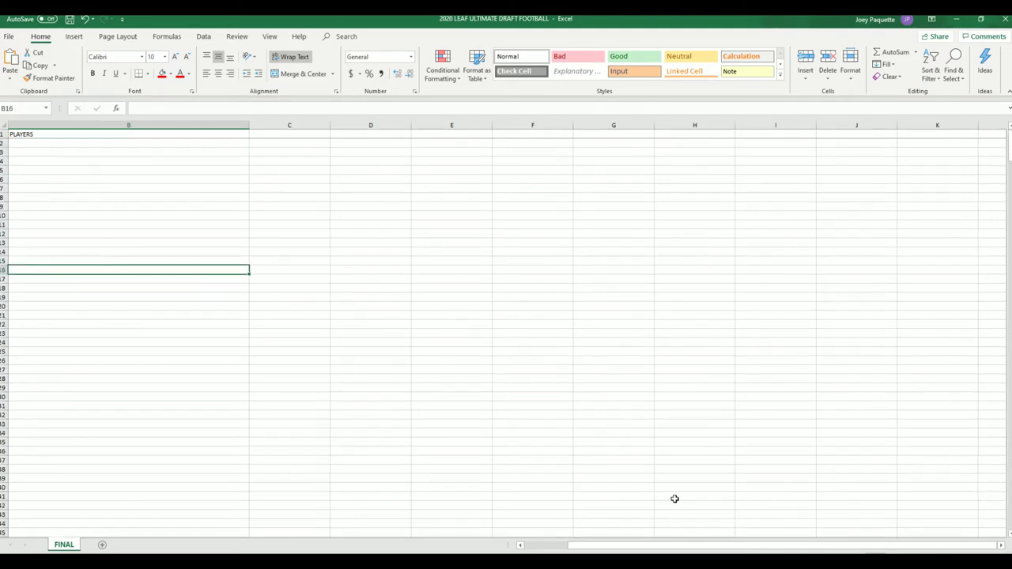
pyautogui.moveTo(682, 546); pyautogui.dragTo(552, 545)
pyautogui.scroll(-5, 48, 235)
pyautogui.scroll(-4, 117, 274)
pyautogui.scroll(-5, 118, 270)
pyautogui.scroll(-5, 119, 269)
pyautogui.scroll(-5, 119, 267)
pyautogui.scroll(-4, 119, 266)
pyautogui.scroll(-8, 118, 265)
pyautogui.scroll(-8, 119, 264)
pyautogui.click(87, 21)
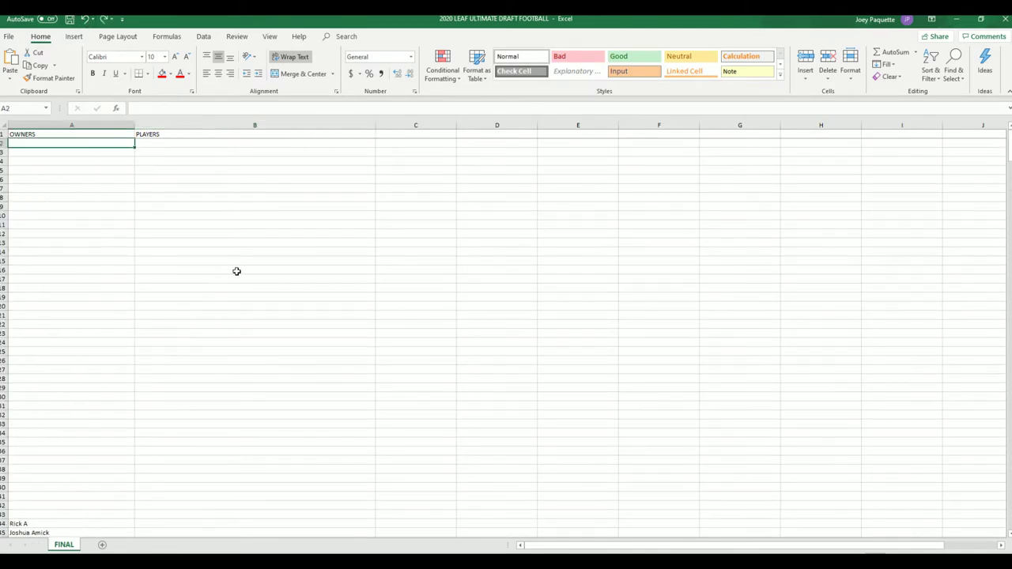
# - Paste the owner names into A2 as text once more and scroll to review them
pyautogui.rightClick(68, 148)
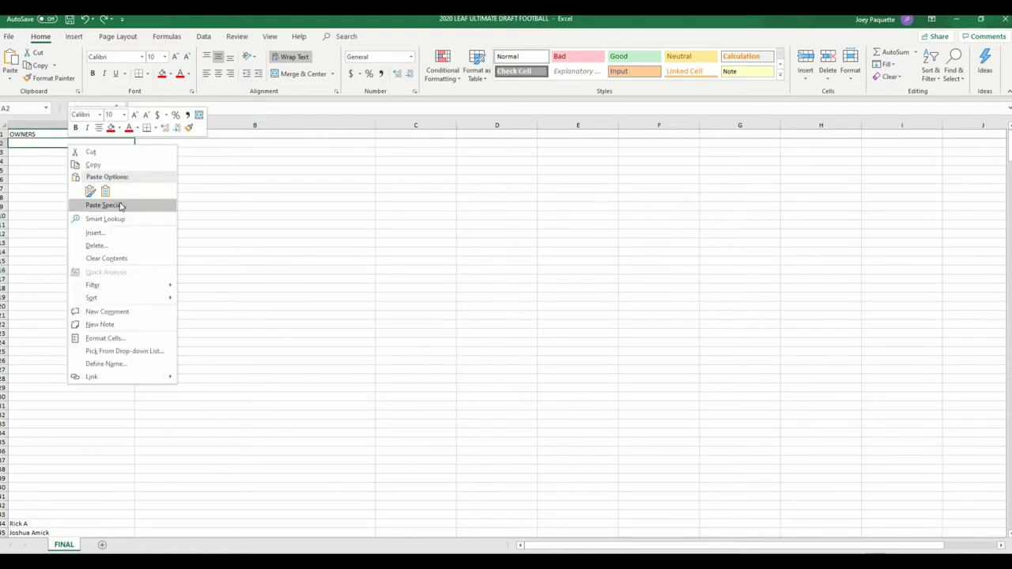
pyautogui.click(123, 205)
pyautogui.click(75, 147)
pyautogui.click(190, 300)
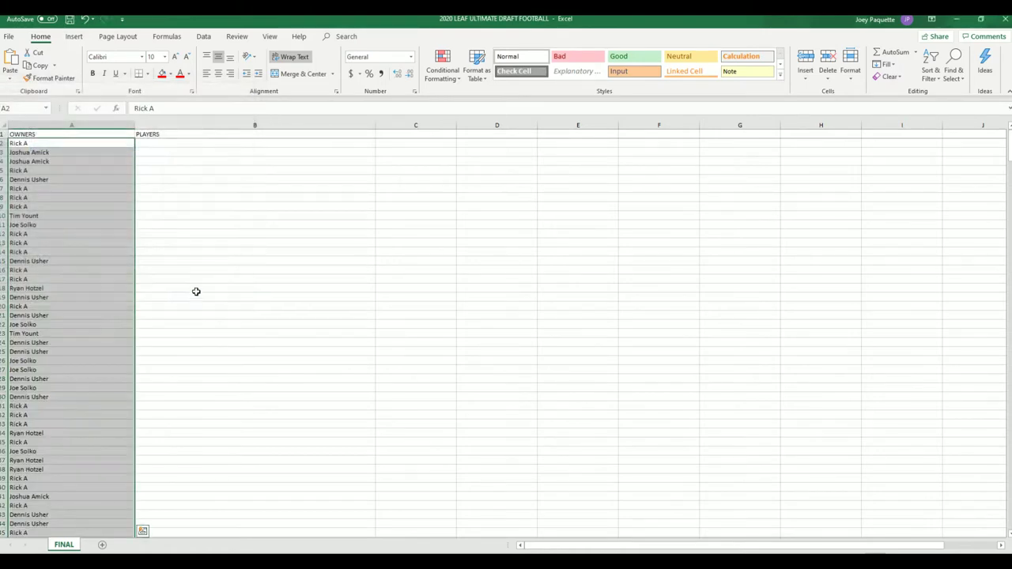
pyautogui.scroll(-5, 169, 226)
pyautogui.scroll(-5, 169, 226)
pyautogui.scroll(-6, 169, 226)
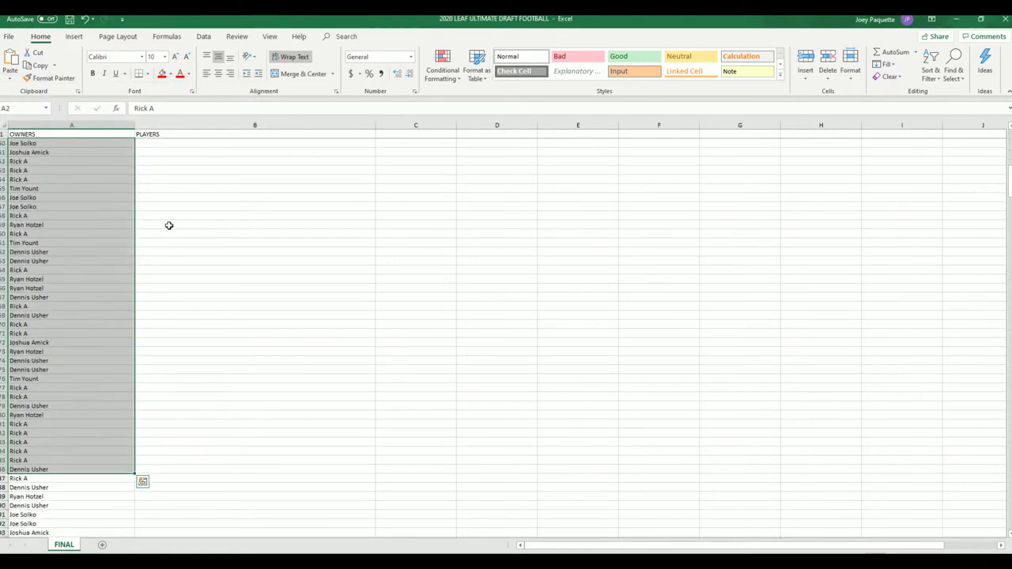
pyautogui.scroll(-2, 169, 225)
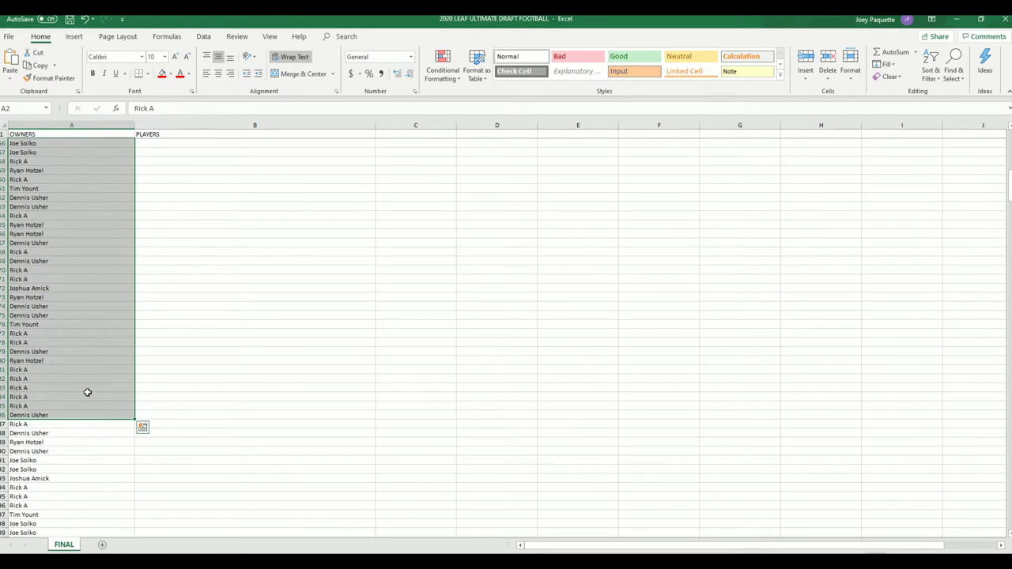
pyautogui.scroll(4, 87, 392)
# - Undo the owner paste and minimize the orders_export workbook
pyautogui.click(85, 19)
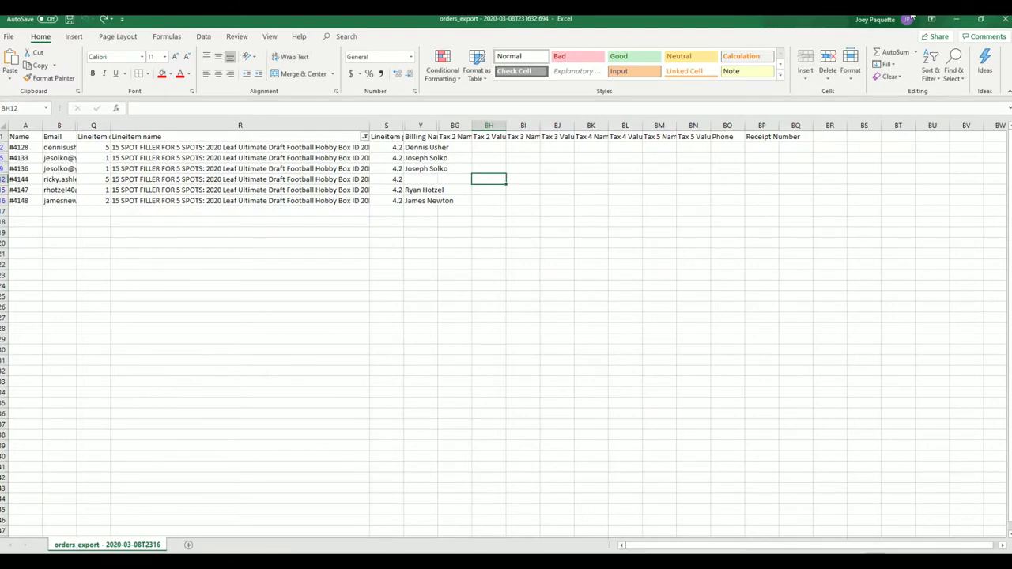
pyautogui.click(956, 19)
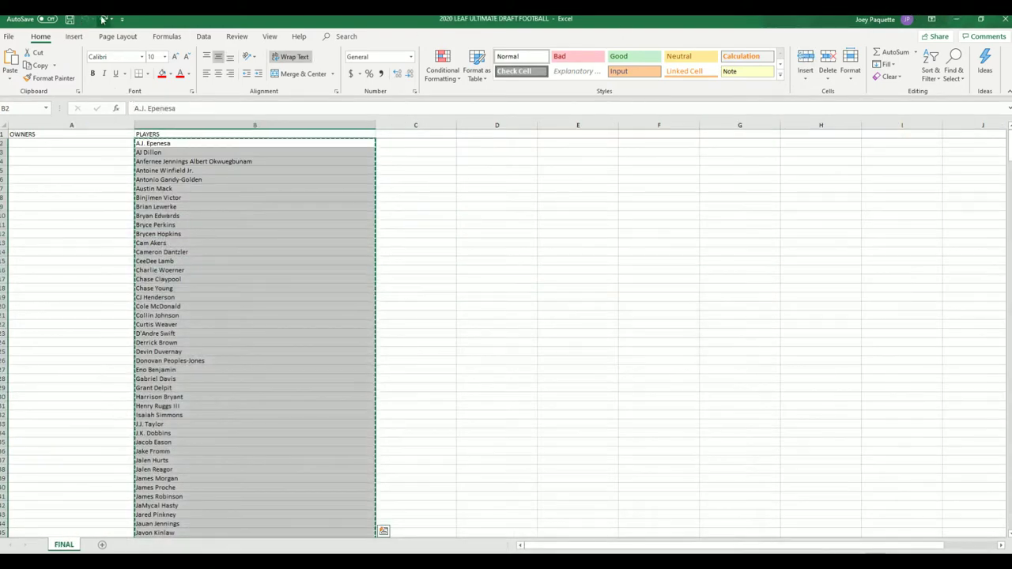
pyautogui.hotkey('alt', 'Tab')
pyautogui.click(955, 19)
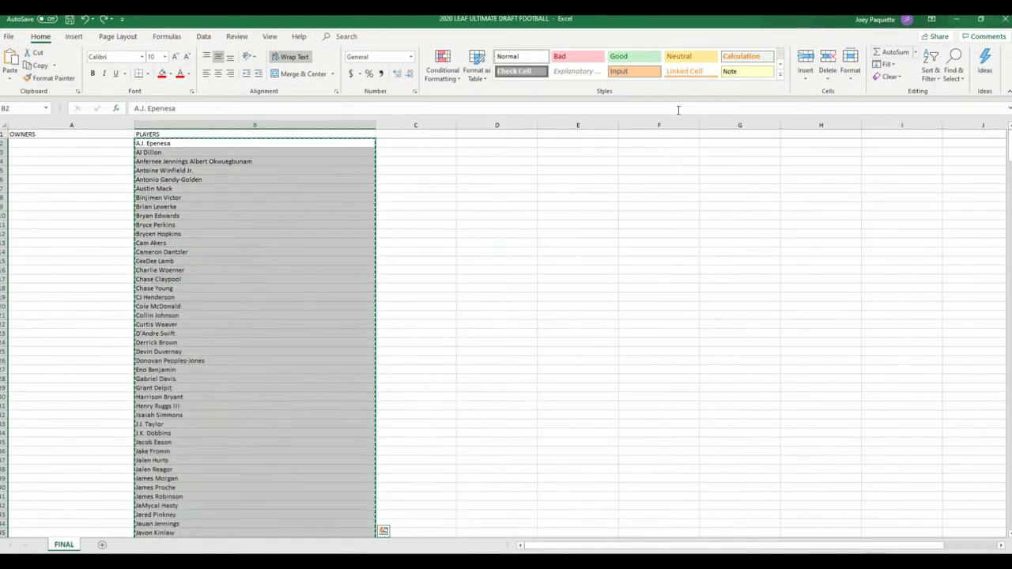
# - Clear the player names from column B and select cell A44 for pasting
pyautogui.click(323, 207)
pyautogui.moveTo(296, 152)
pyautogui.mouseDown()
pyautogui.moveTo(375, 534)
pyautogui.moveTo(322, 521)
pyautogui.mouseUp()
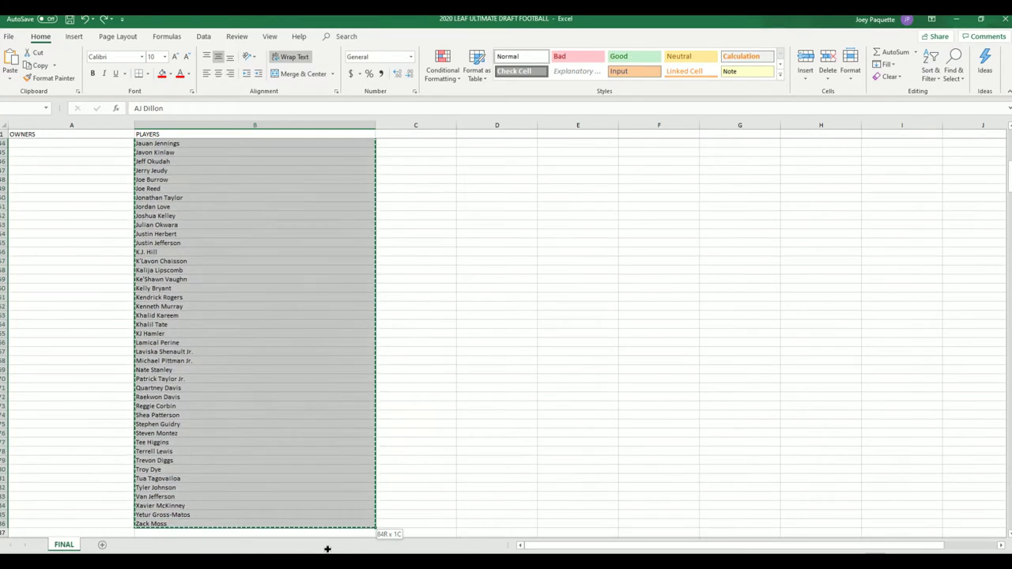
pyautogui.press('Delete')
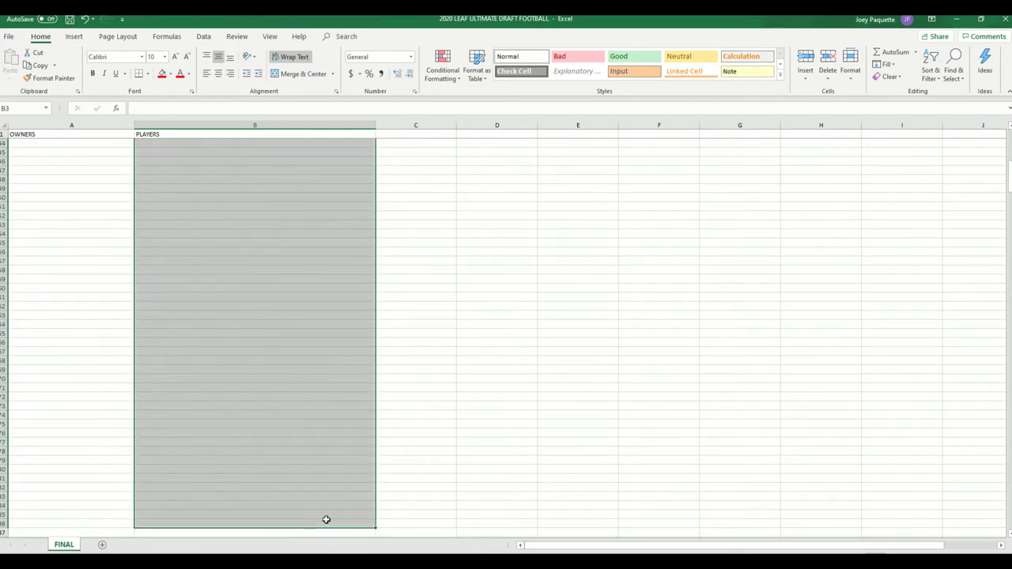
pyautogui.click(91, 145)
pyautogui.rightClick(113, 146)
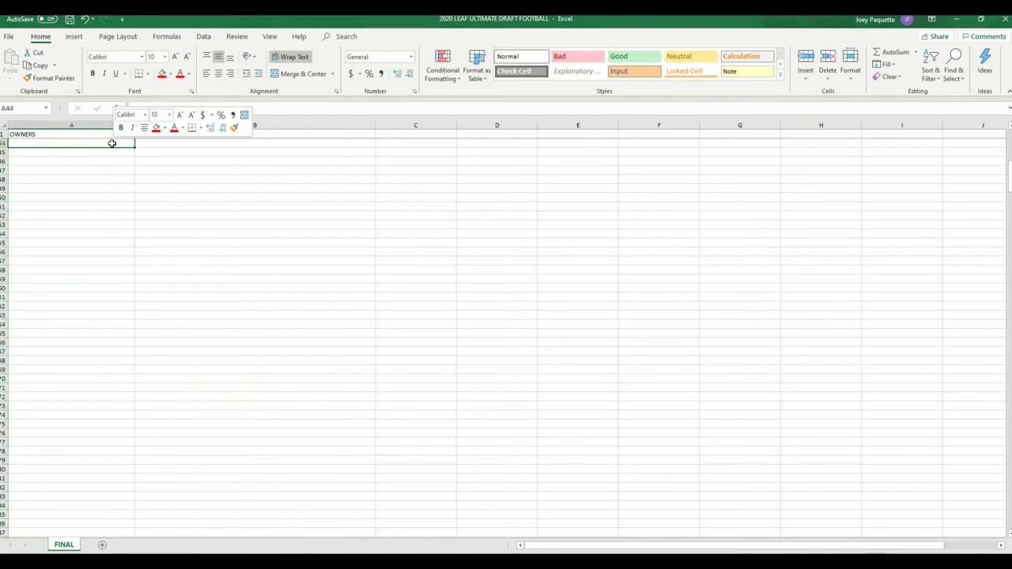
# - Copy the shuffled owner list from random.org and return to Excel
pyautogui.moveTo(711, 17); pyautogui.dragTo(625, 47)
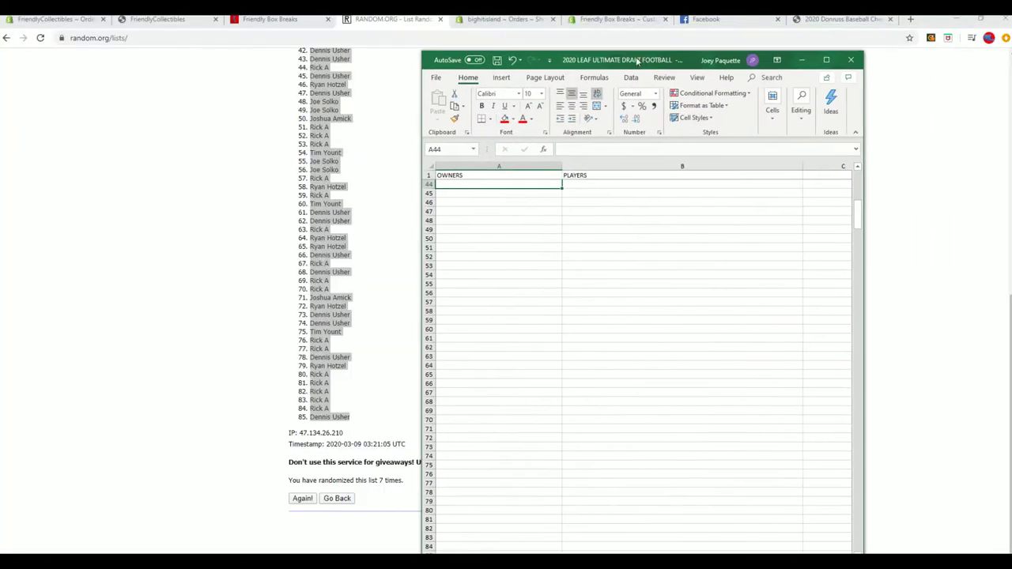
pyautogui.click(327, 108)
pyautogui.click(354, 118)
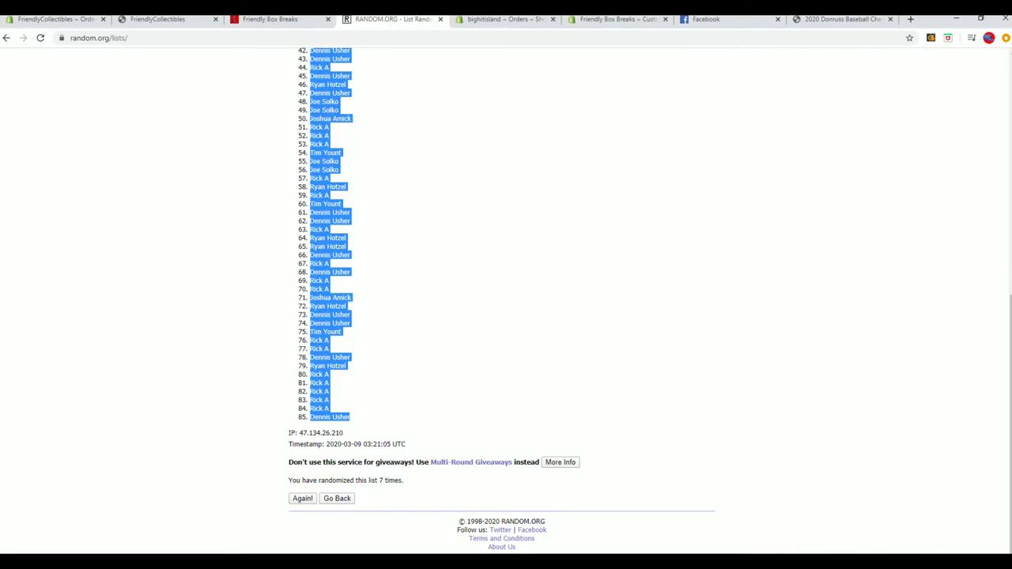
pyautogui.hotkey('alt', 'Tab')
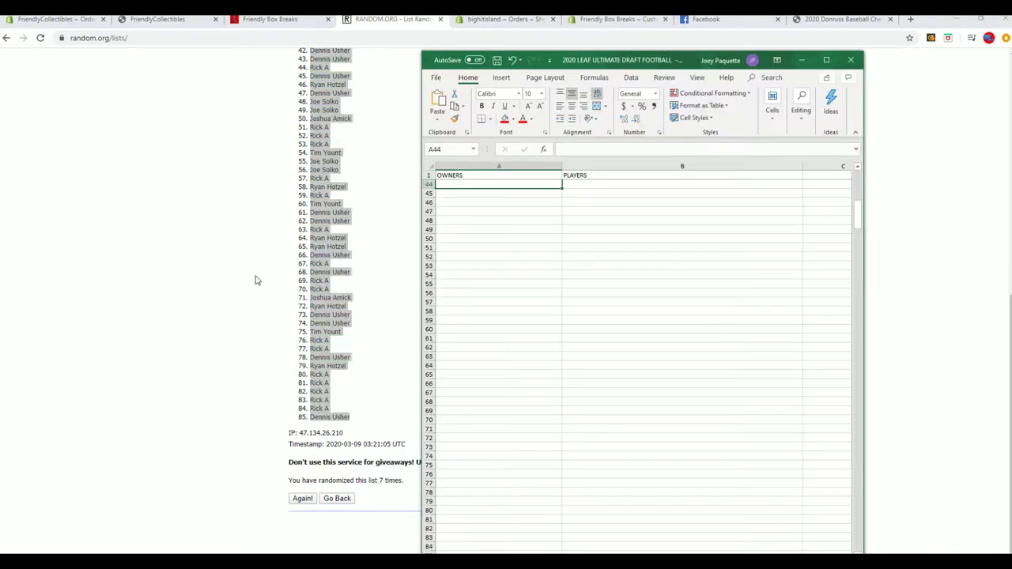
# - Paste the owner names as plain text starting at A44, then review where they landed
pyautogui.rightClick(483, 186)
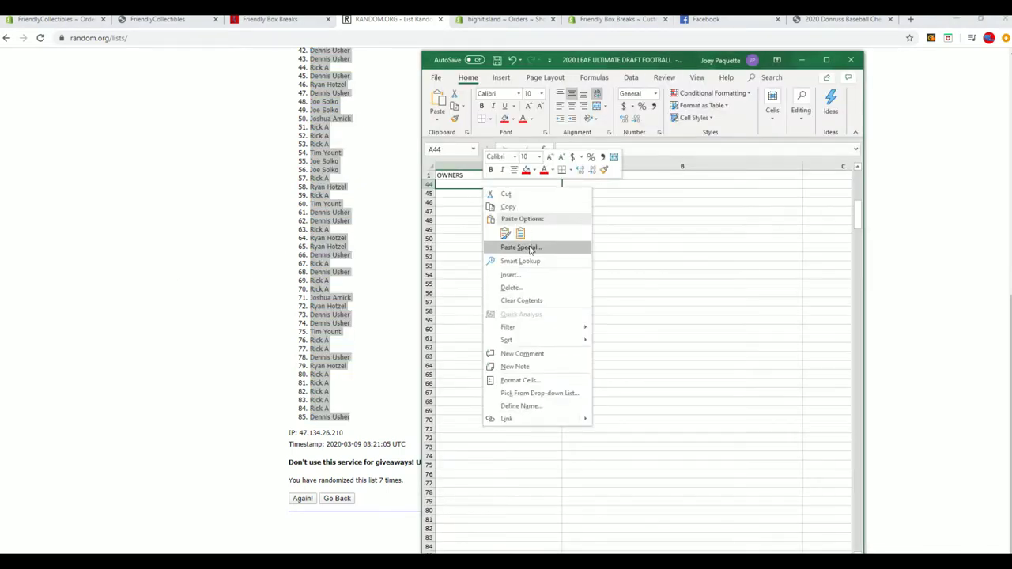
pyautogui.click(514, 246)
pyautogui.click(465, 184)
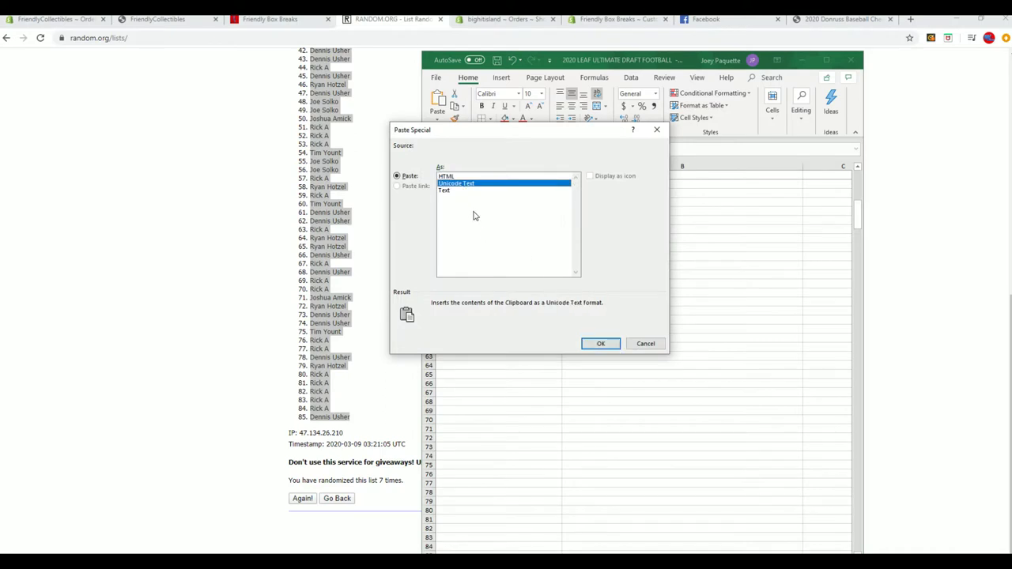
pyautogui.click(461, 192)
pyautogui.click(600, 343)
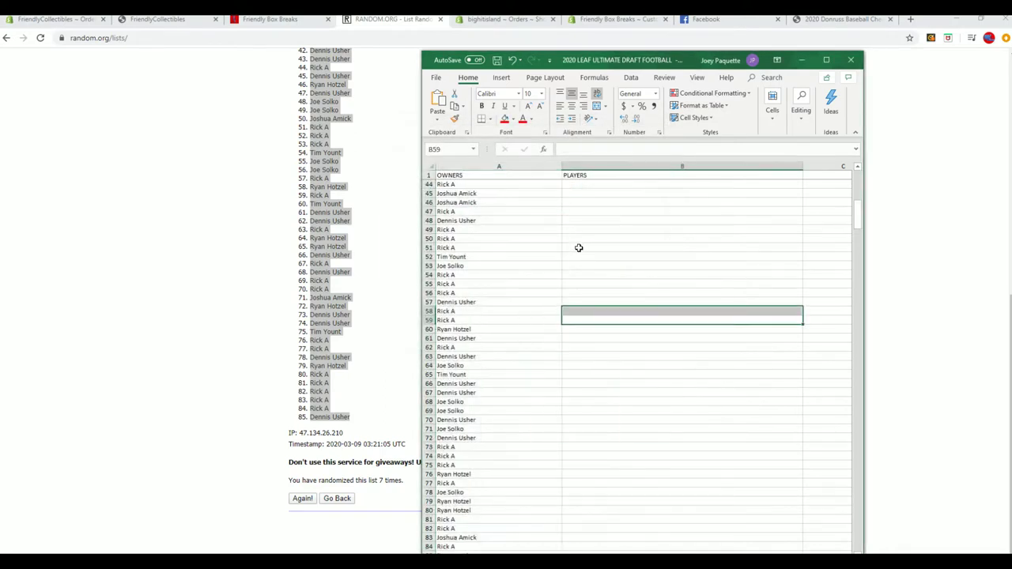
pyautogui.scroll(-3, 578, 246)
pyautogui.scroll(7, 578, 246)
pyautogui.scroll(4, 578, 246)
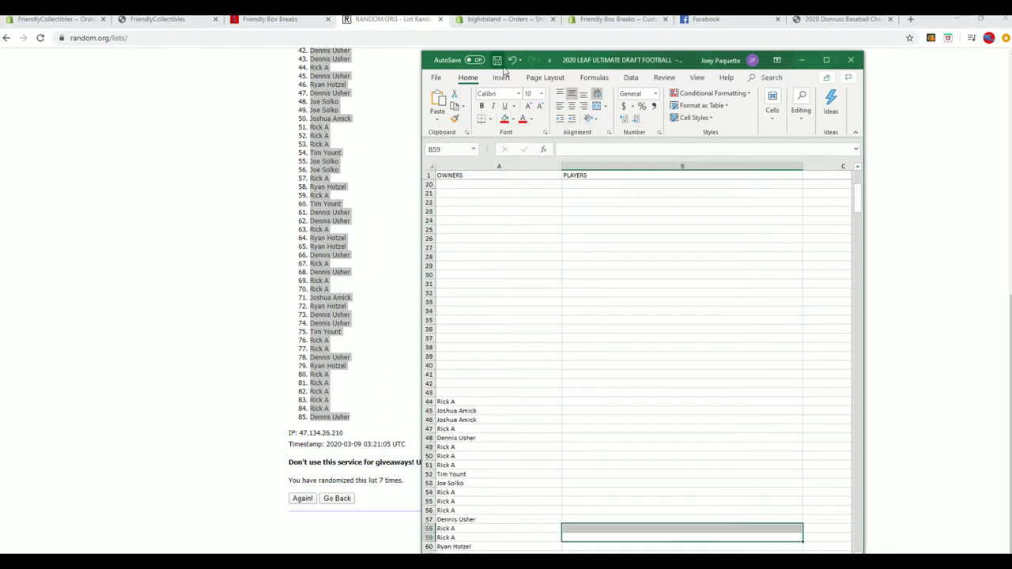
# - Undo the misplaced paste and paste the owner names as plain text into A2
pyautogui.hotkey('ctrl', 'z')
pyautogui.scroll(2, 613, 246)
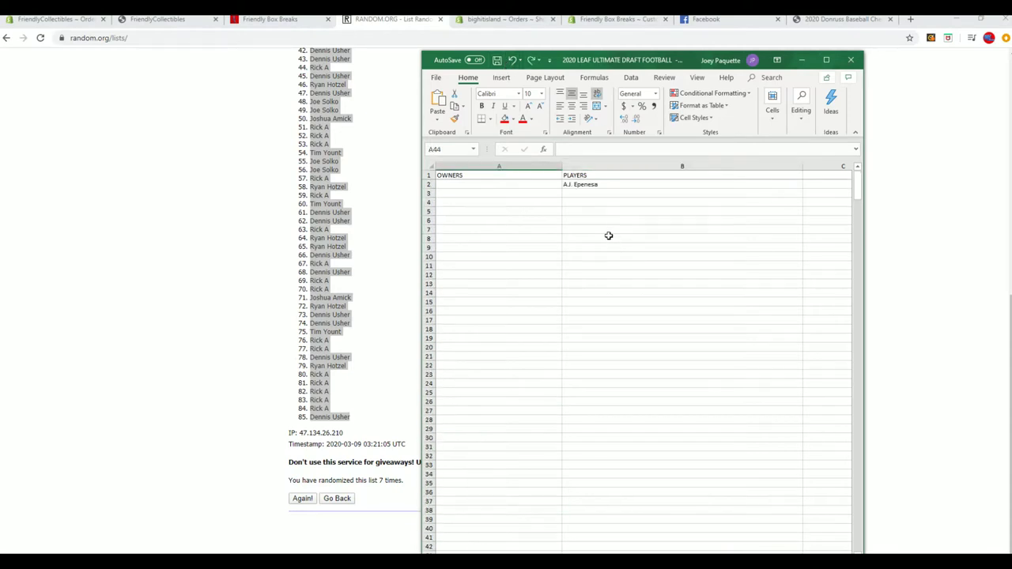
pyautogui.click(521, 185)
pyautogui.rightClick(524, 184)
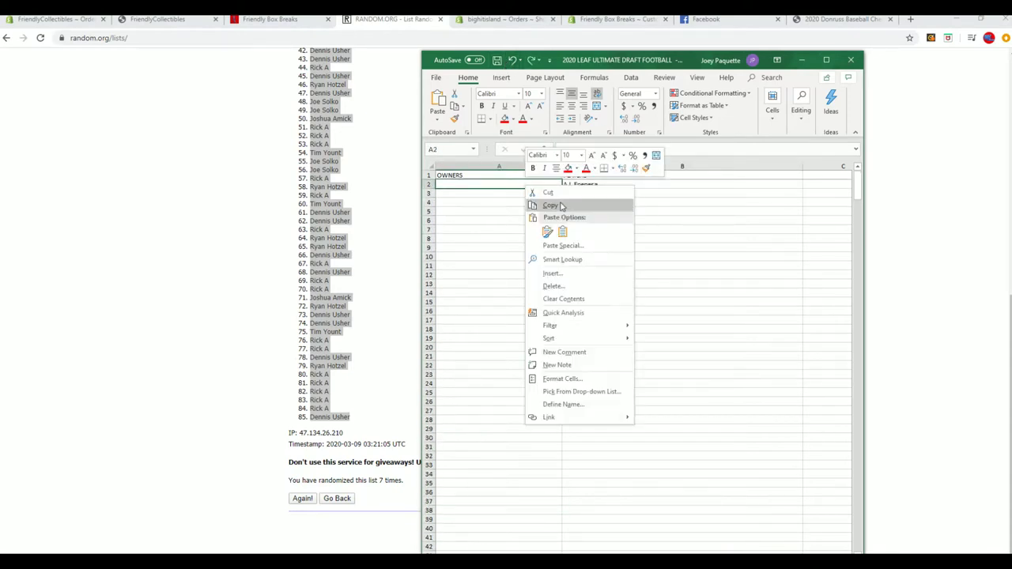
pyautogui.click(571, 246)
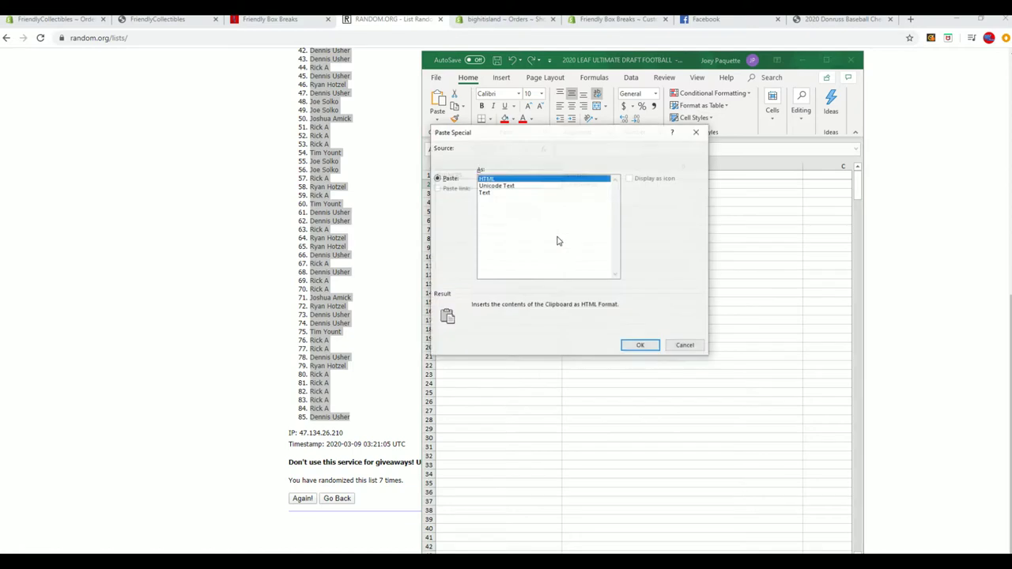
pyautogui.click(501, 194)
pyautogui.click(641, 346)
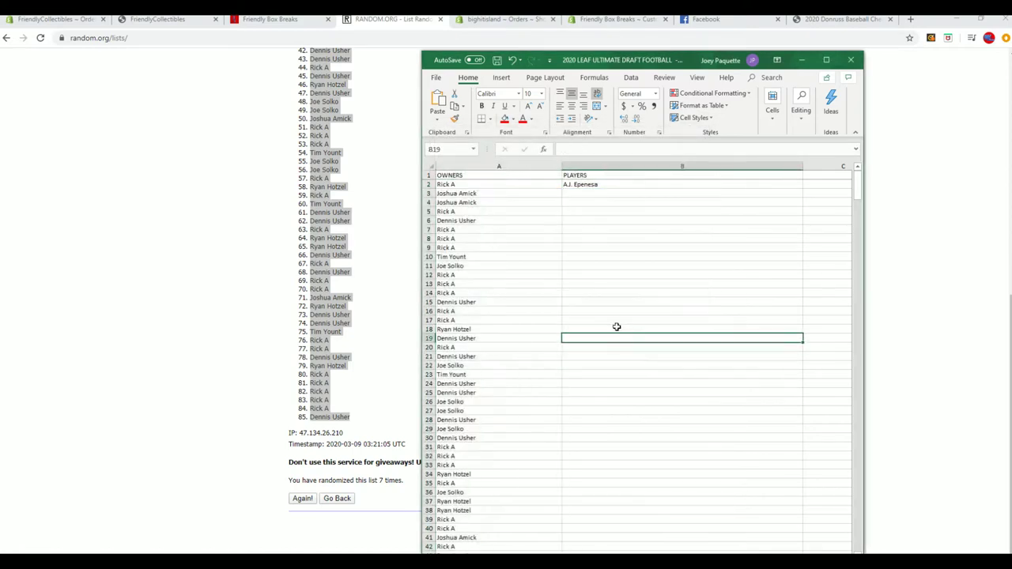
# - Clear the leftover A.J. Epenesa entry from B2, then maximize and minimize Excel
pyautogui.click(595, 184)
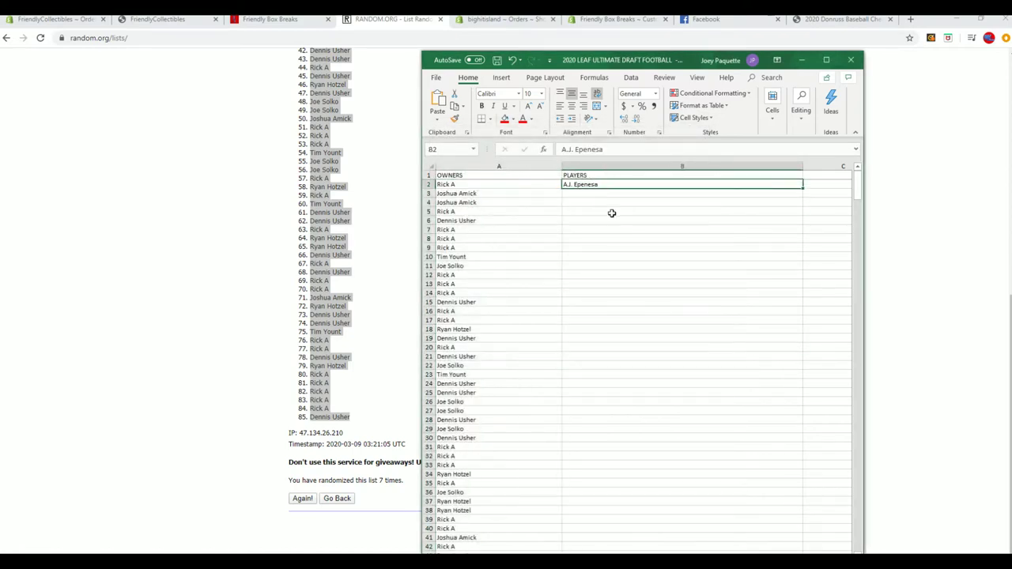
pyautogui.click(558, 237)
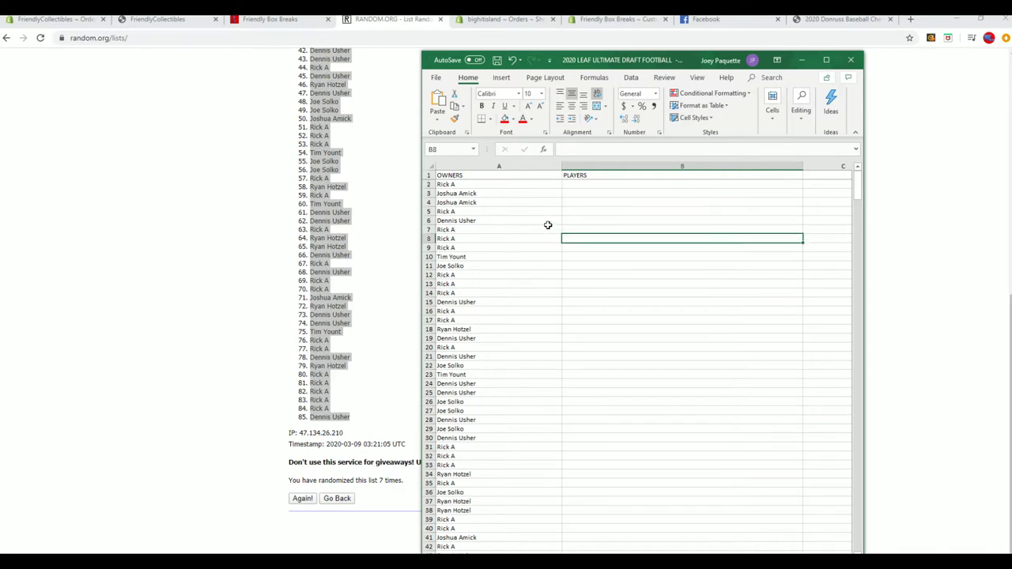
pyautogui.scroll(-7, 547, 224)
pyautogui.scroll(-4, 547, 222)
pyautogui.scroll(-3, 548, 221)
pyautogui.scroll(-2, 547, 222)
pyautogui.scroll(12, 547, 222)
pyautogui.scroll(4, 549, 220)
pyautogui.click(554, 211)
pyautogui.click(826, 59)
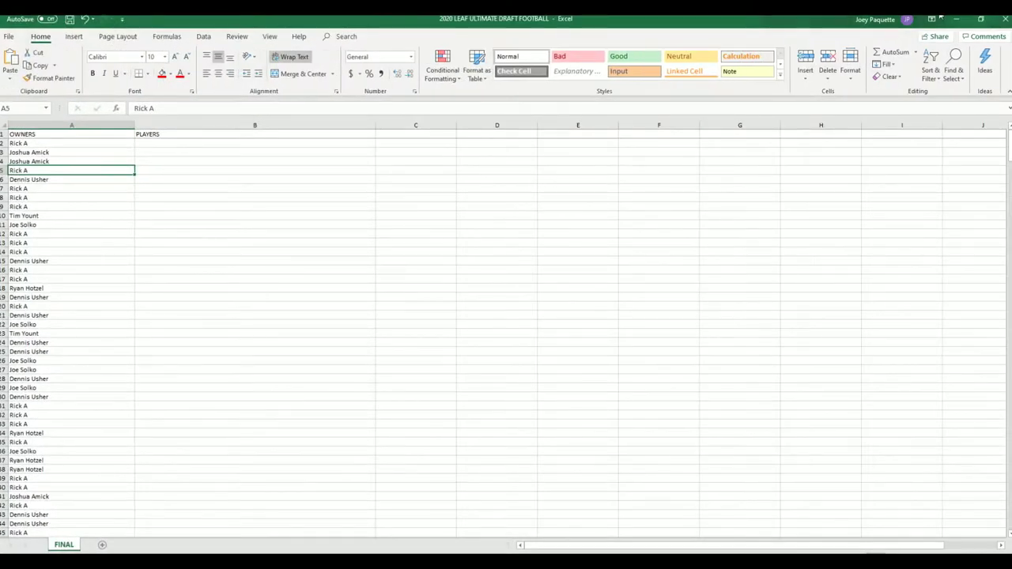
pyautogui.click(956, 18)
# - Reopen a blank List Randomizer and copy the player names from Notepad
pyautogui.scroll(10, 420, 185)
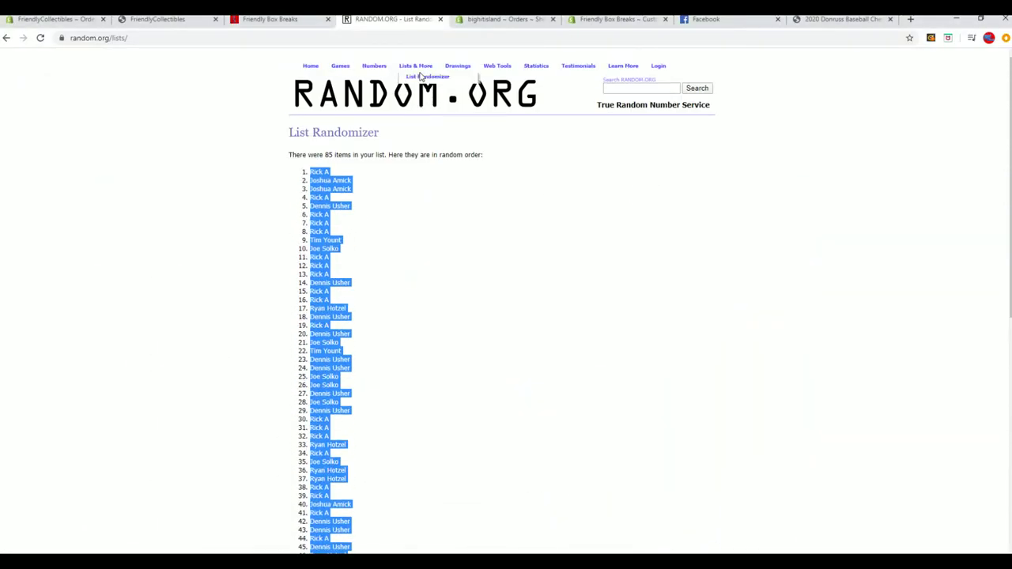
pyautogui.click(427, 79)
pyautogui.hotkey('alt', 'Tab')
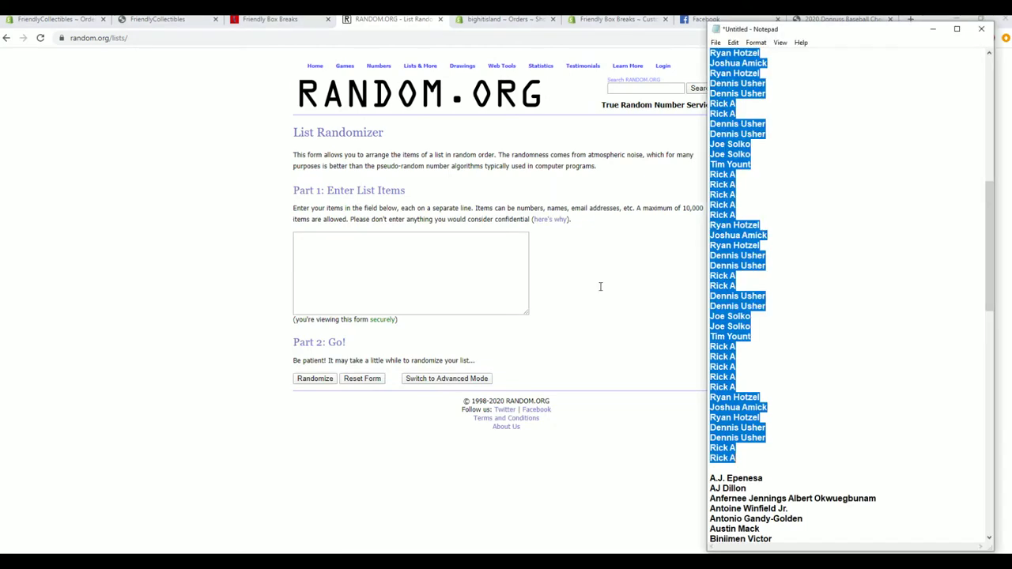
pyautogui.scroll(-4, 820, 269)
pyautogui.scroll(-2, 791, 273)
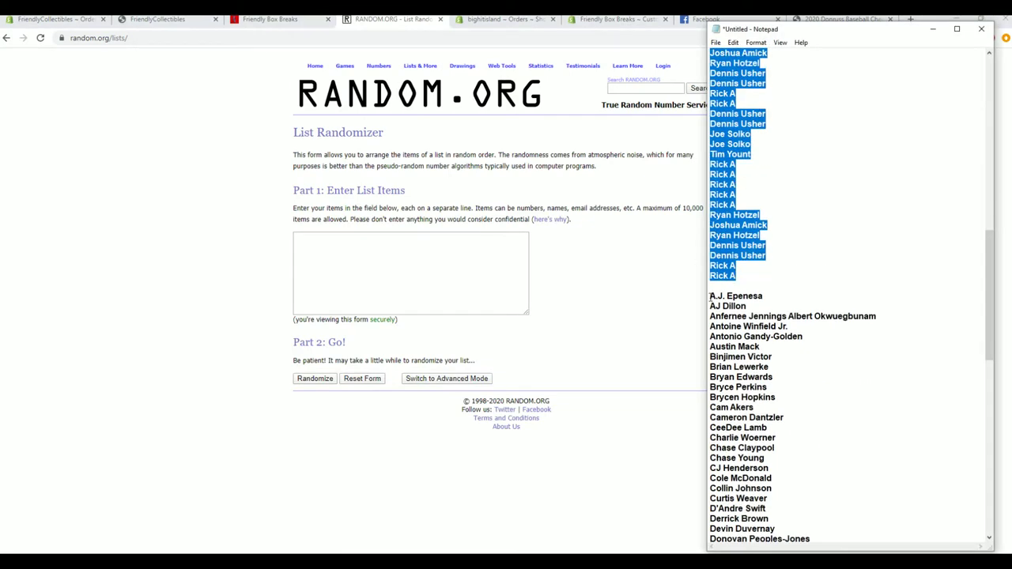
pyautogui.moveTo(791, 281); pyautogui.dragTo(833, 497)
pyautogui.rightClick(731, 501)
pyautogui.click(751, 372)
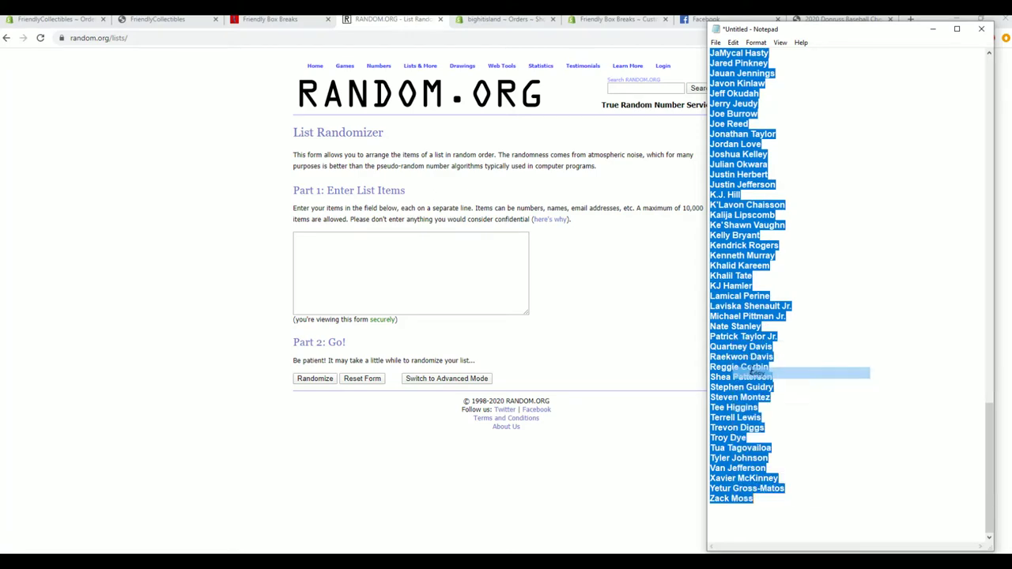
# - Paste the player names into the List Randomizer box and randomize them
pyautogui.click(348, 249)
pyautogui.rightClick(348, 248)
pyautogui.click(386, 327)
pyautogui.click(320, 379)
# - Reshuffle the 85 player names several more times with Again!
pyautogui.scroll(-4, 277, 382)
pyautogui.scroll(-2, 272, 381)
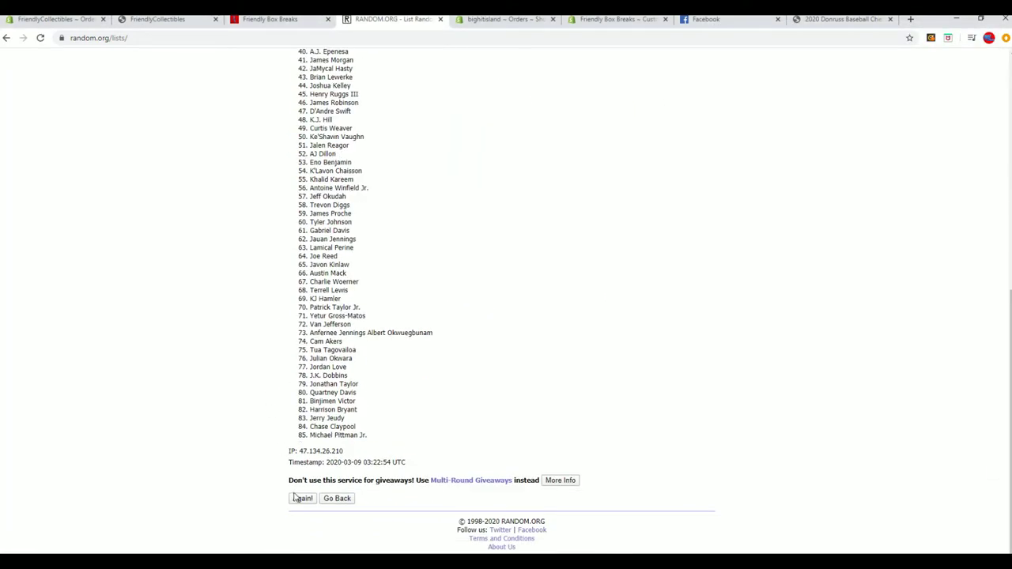
pyautogui.scroll(-1, 284, 479)
pyautogui.scroll(-5, 287, 471)
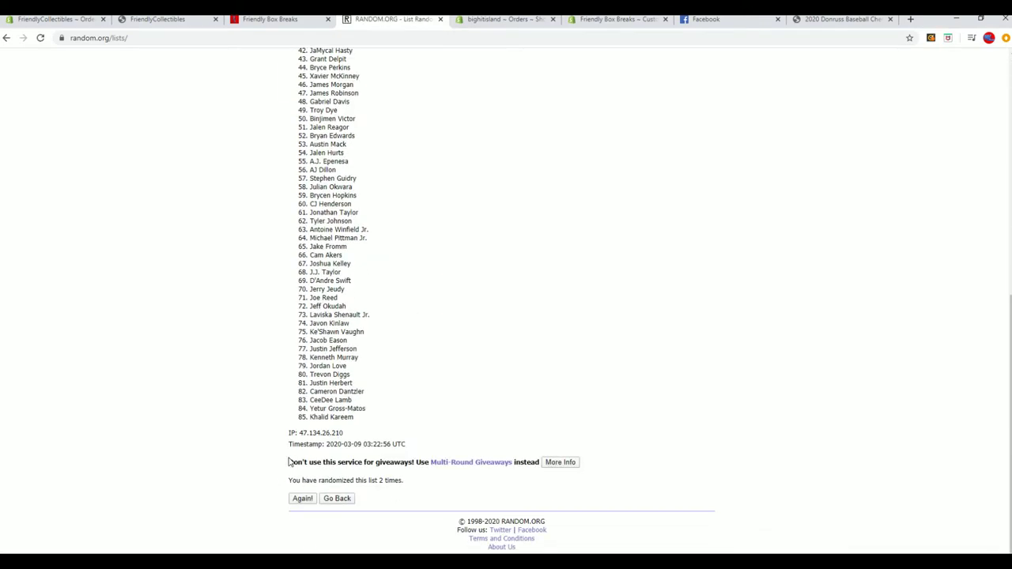
pyautogui.scroll(-4, 292, 459)
pyautogui.scroll(-2, 289, 411)
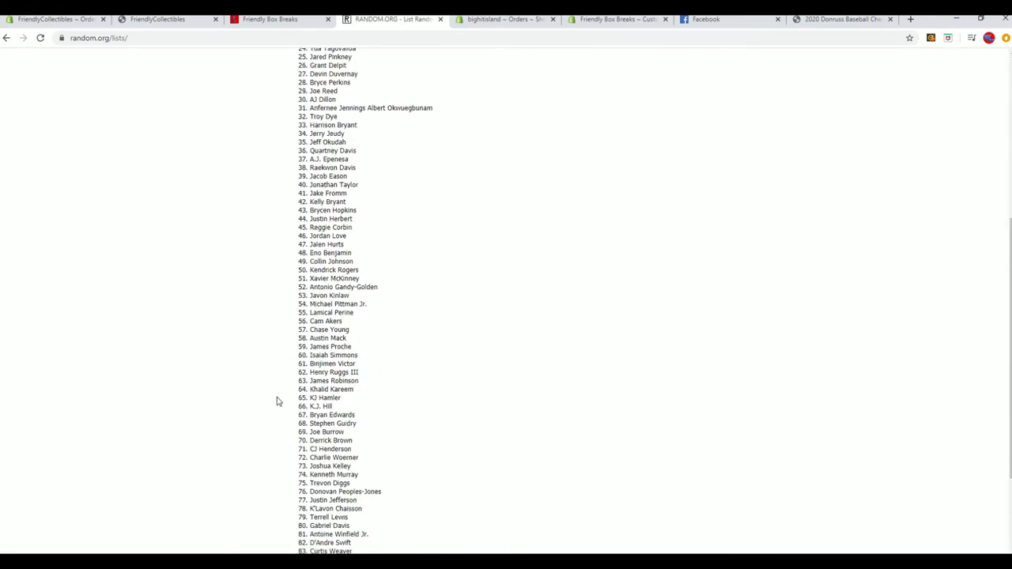
pyautogui.scroll(-3, 276, 402)
pyautogui.click(302, 499)
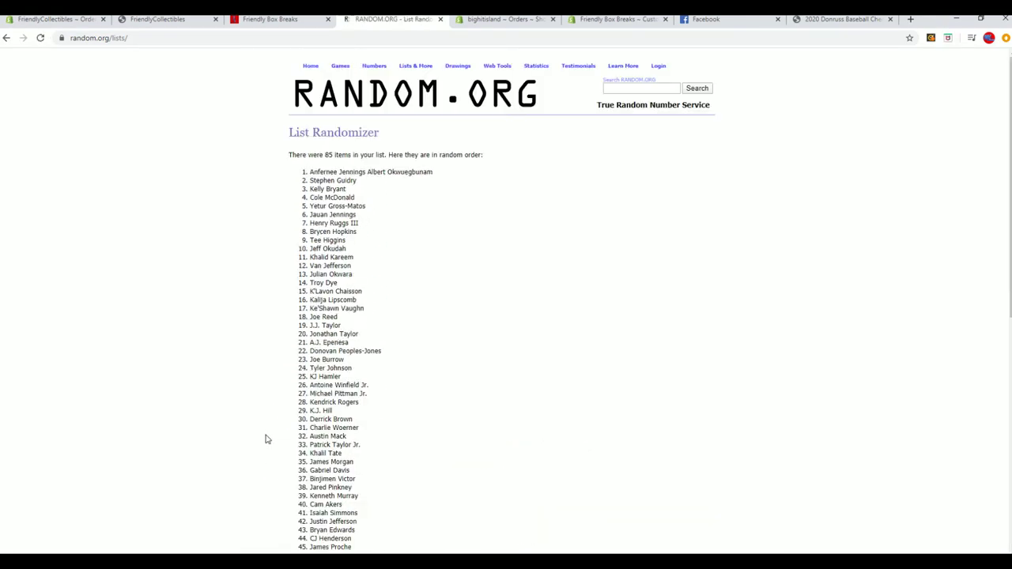
pyautogui.scroll(-4, 266, 439)
pyautogui.scroll(-3, 277, 475)
pyautogui.click(301, 498)
pyautogui.scroll(-6, 277, 450)
pyautogui.click(302, 500)
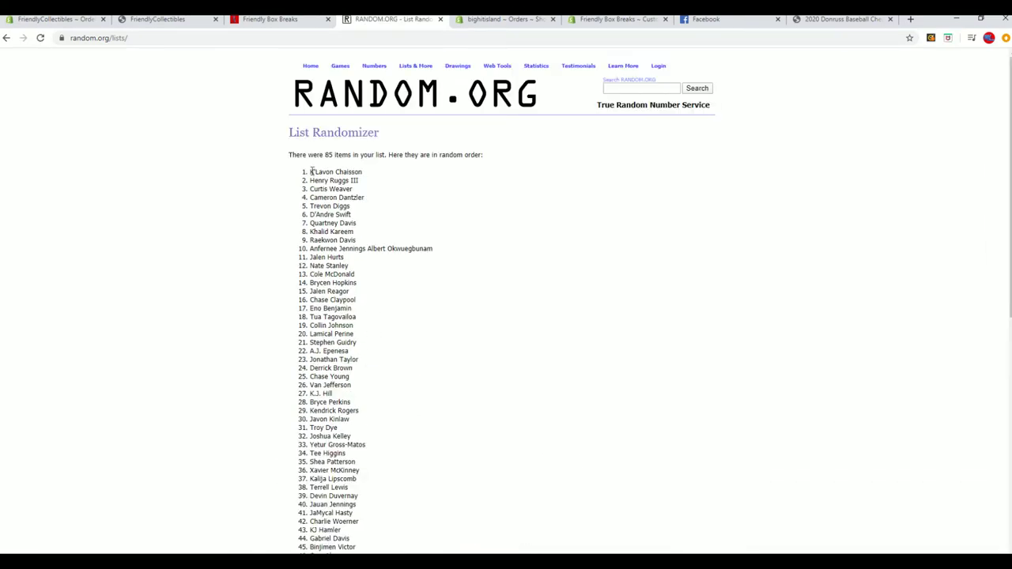
# - Copy the final player list starting with K'Lavon Chaisson and narrow Excel's OWNERS column
pyautogui.moveTo(312, 169); pyautogui.dragTo(387, 285)
pyautogui.scroll(-2, 389, 289)
pyautogui.scroll(-3, 390, 291)
pyautogui.scroll(-2, 390, 291)
pyautogui.moveTo(400, 304); pyautogui.dragTo(418, 415)
pyautogui.rightClick(376, 282)
pyautogui.click(379, 281)
pyautogui.hotkey('alt', 'Tab')
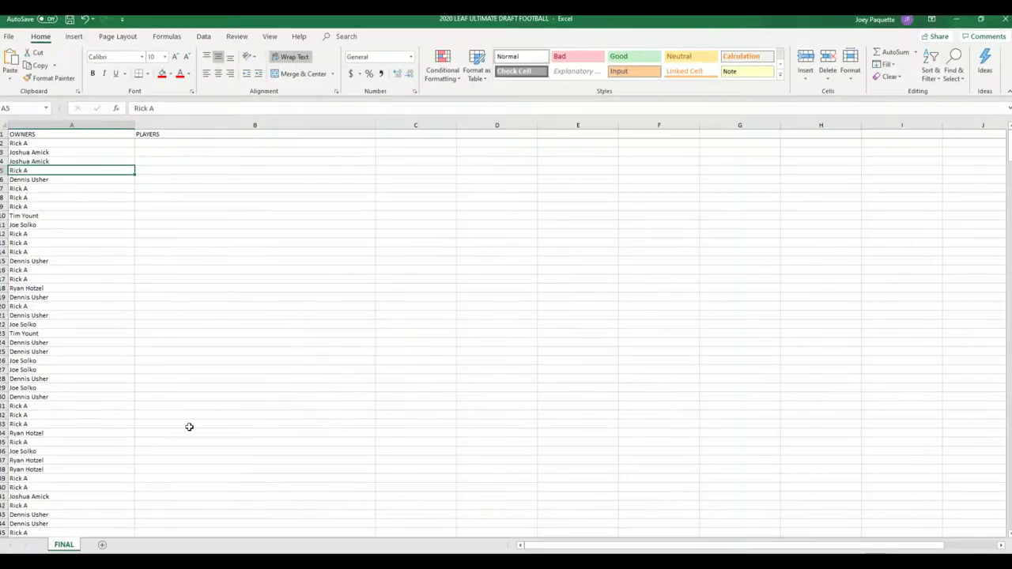
pyautogui.click(339, 261)
pyautogui.moveTo(134, 125); pyautogui.dragTo(88, 124)
# - Paste the player names as plain text into B2 under PLAYERS
pyautogui.click(119, 143)
pyautogui.rightClick(123, 143)
pyautogui.click(180, 204)
pyautogui.click(106, 147)
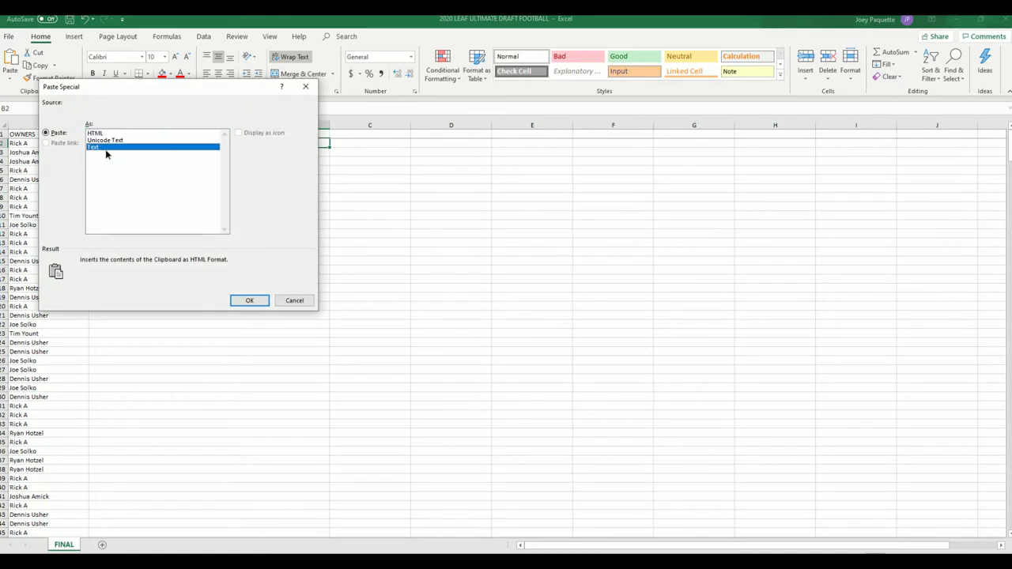
pyautogui.click(249, 301)
pyautogui.click(246, 270)
# - Scroll through the pasted list down to row 86 to check it
pyautogui.scroll(-2, 347, 304)
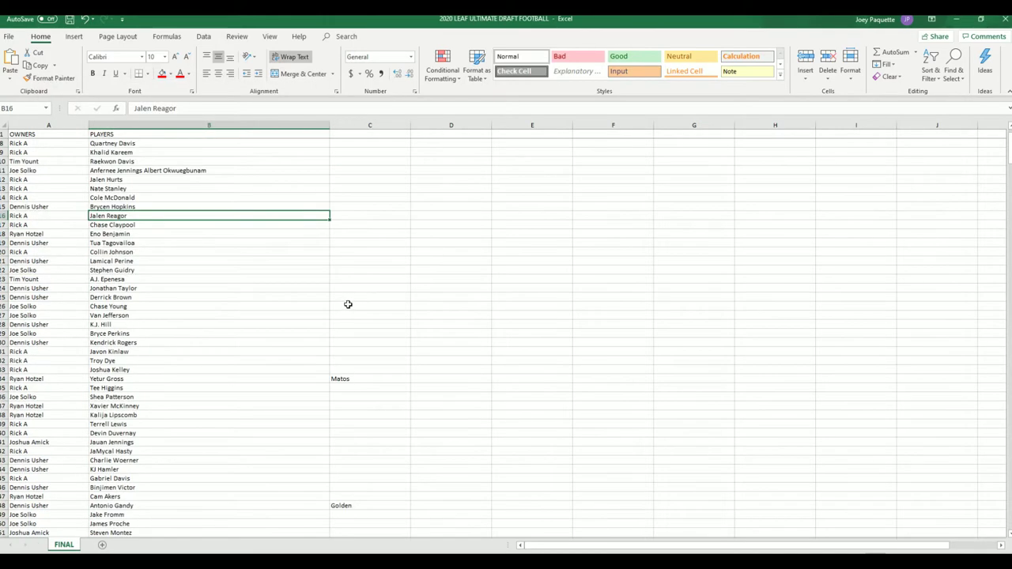
pyautogui.scroll(-2, 376, 343)
pyautogui.scroll(-3, 376, 343)
pyautogui.scroll(-3, 376, 343)
pyautogui.scroll(-3, 377, 344)
pyautogui.scroll(-3, 376, 343)
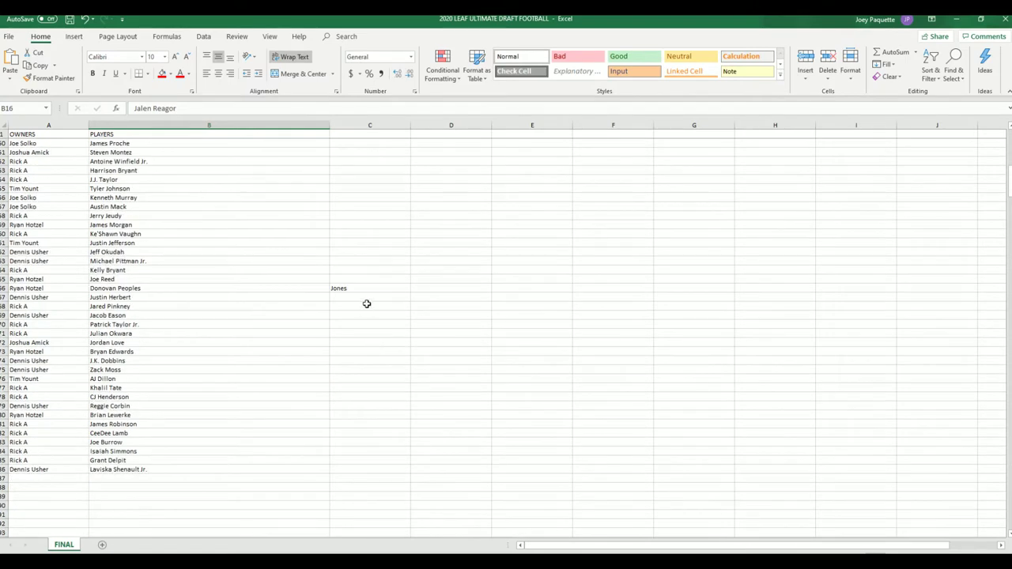
pyautogui.scroll(5, 355, 292)
pyautogui.scroll(2, 362, 287)
pyautogui.scroll(3, 361, 287)
pyautogui.scroll(6, 364, 280)
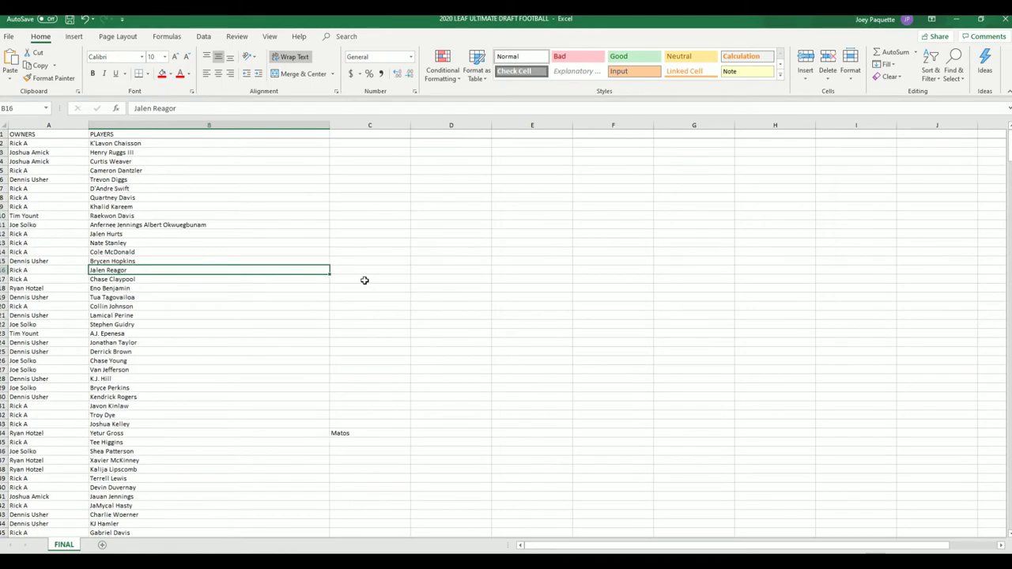
# - Apply All Borders to the OWNERS and PLAYERS table from A1 to the list end
pyautogui.click(73, 146)
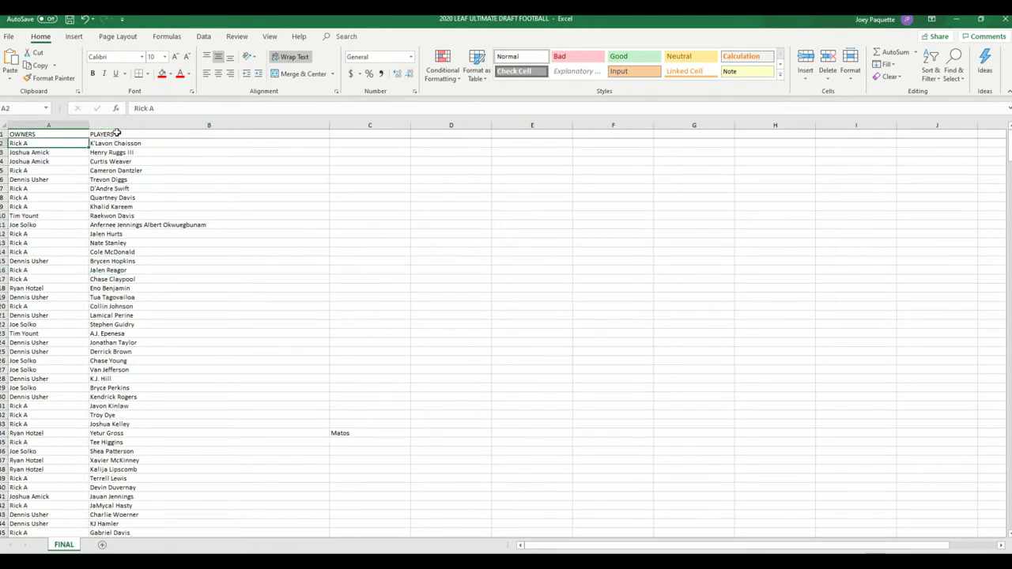
pyautogui.click(74, 134)
pyautogui.hotkey('ctrl', 'shift', 'Down')
pyautogui.hotkey('ctrl', 'shift', 'Right')
pyautogui.click(147, 74)
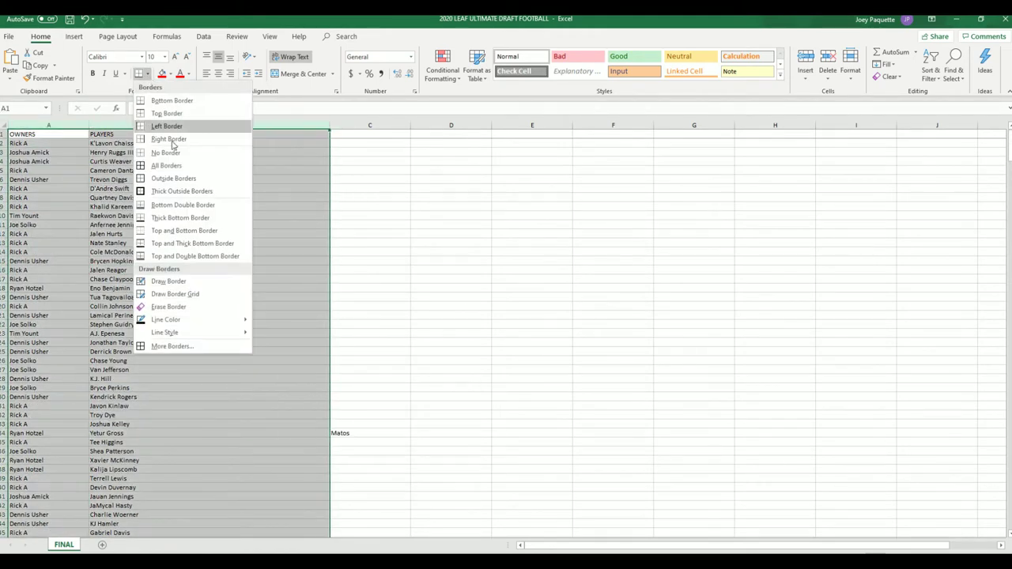
pyautogui.click(166, 165)
pyautogui.click(76, 152)
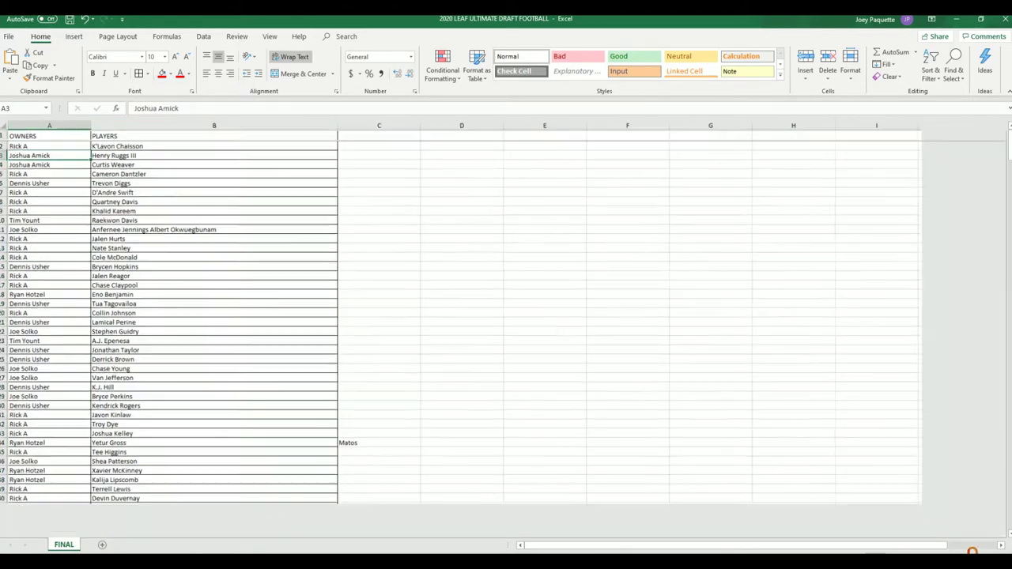
pyautogui.scroll(10, 836, 353)
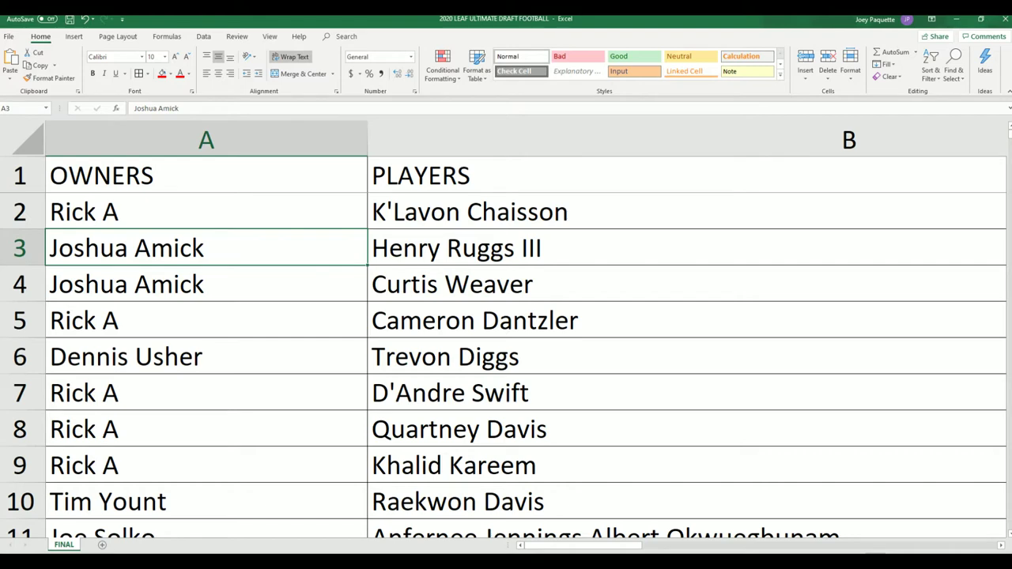
pyautogui.scroll(-10, 625, 272)
pyautogui.moveTo(626, 289); pyautogui.dragTo(625, 269)
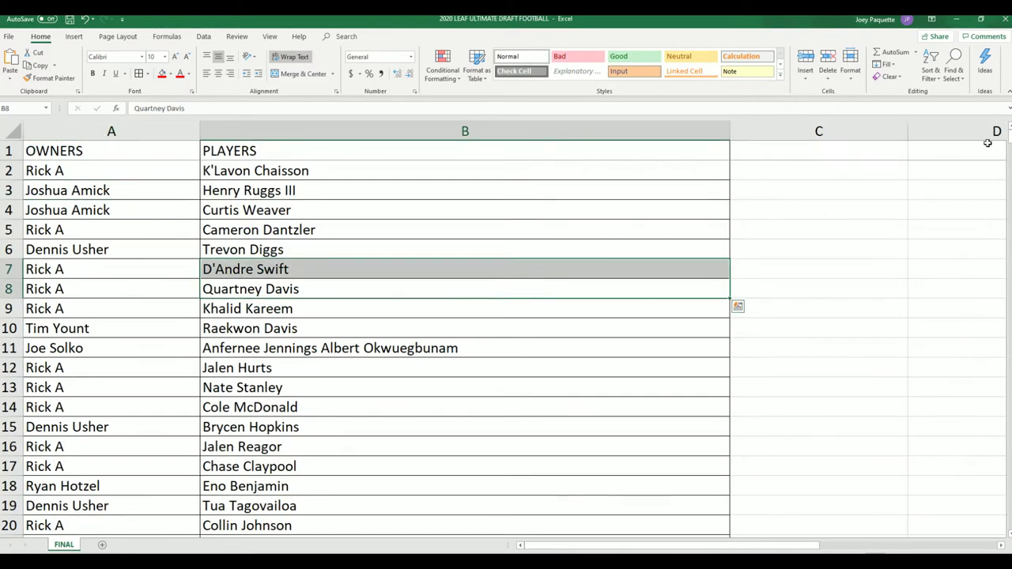
pyautogui.scroll(-1, 1009, 136)
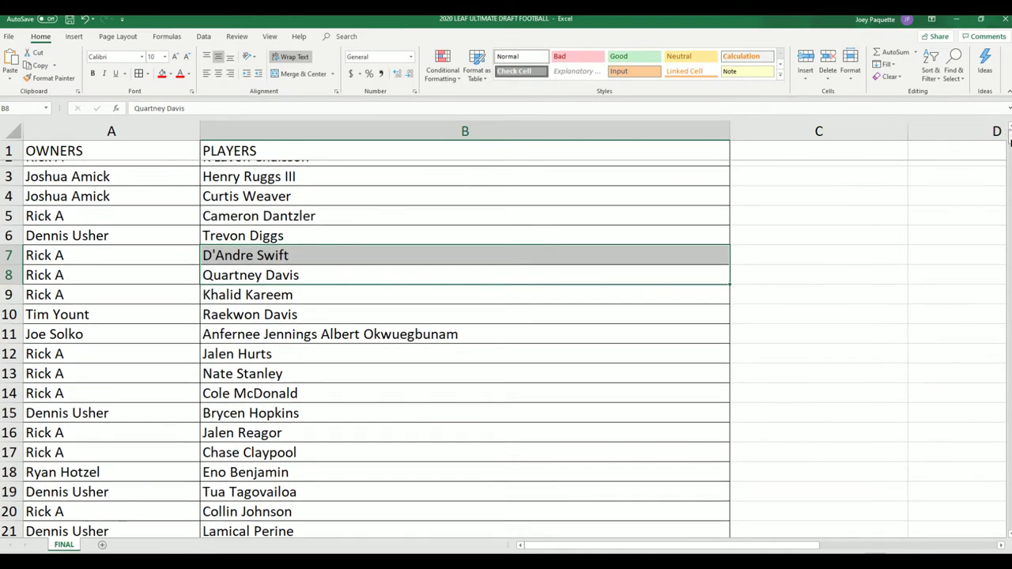
pyautogui.scroll(-2, 1009, 141)
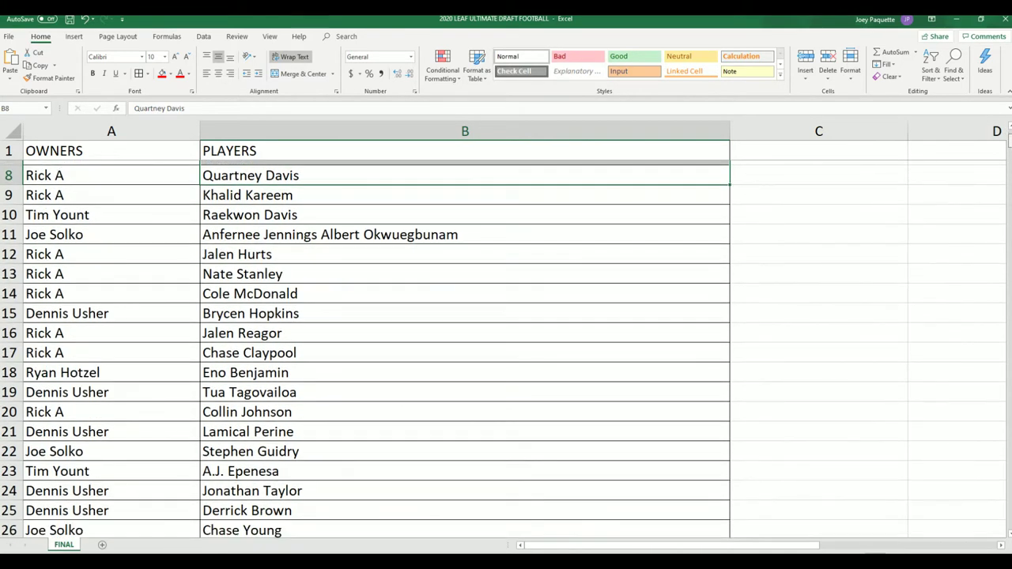
pyautogui.scroll(-1, 1009, 141)
pyautogui.scroll(-1, 1010, 140)
pyautogui.scroll(-1, 1010, 141)
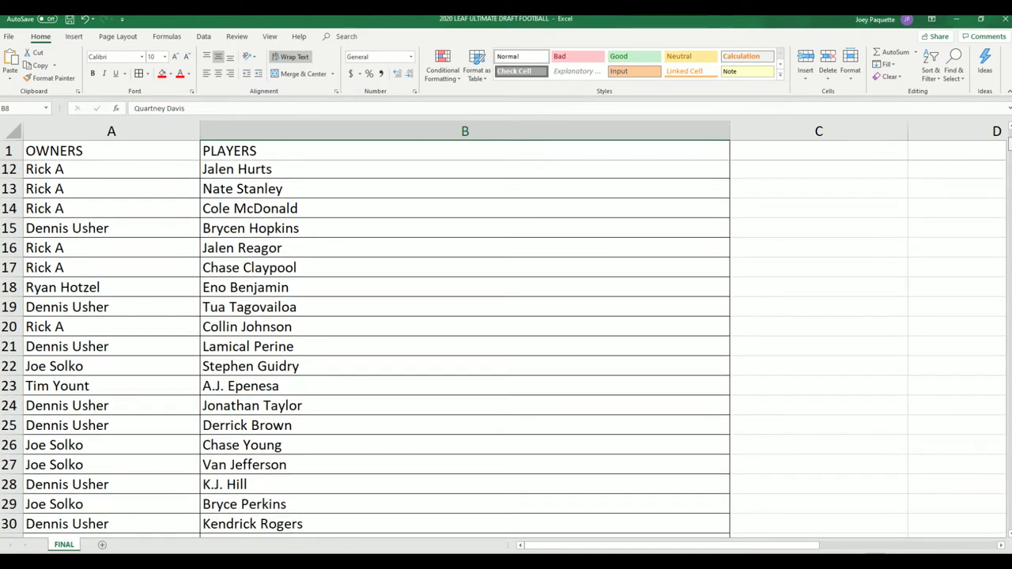
pyautogui.scroll(-1, 1010, 141)
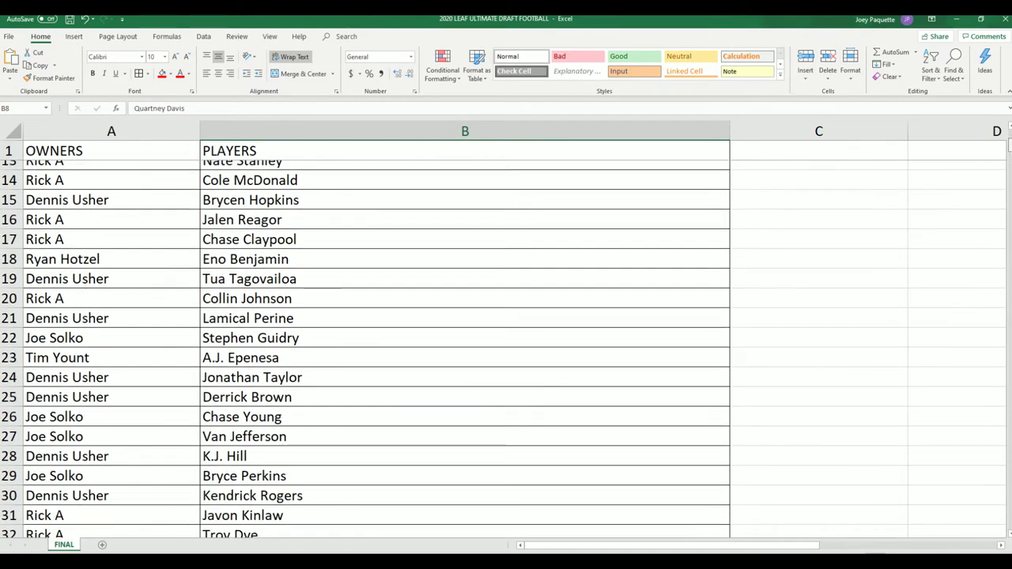
pyautogui.scroll(-1, 1010, 141)
pyautogui.scroll(-1, 1010, 141)
pyautogui.scroll(-1, 1010, 141)
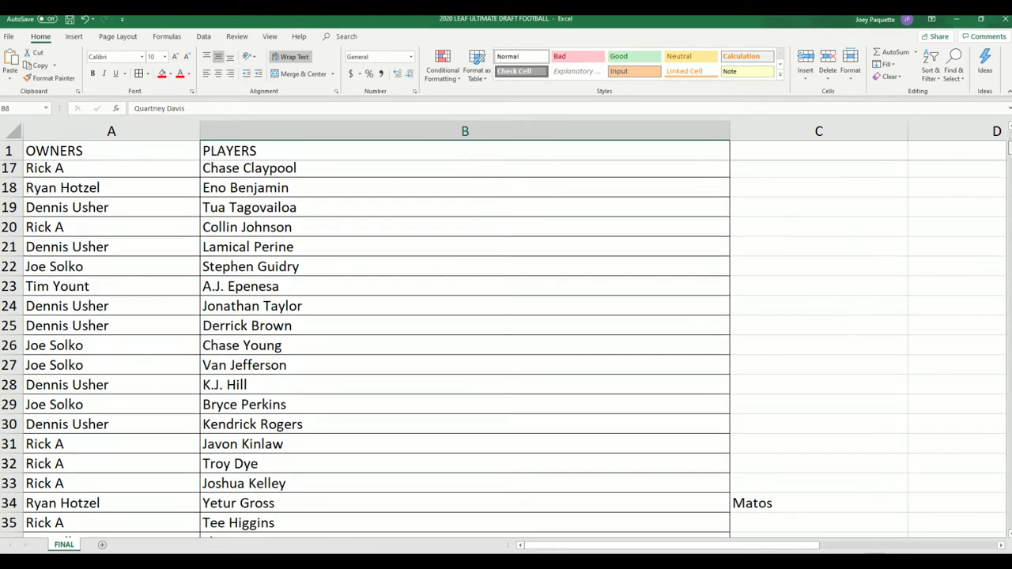
pyautogui.scroll(-2, 1009, 141)
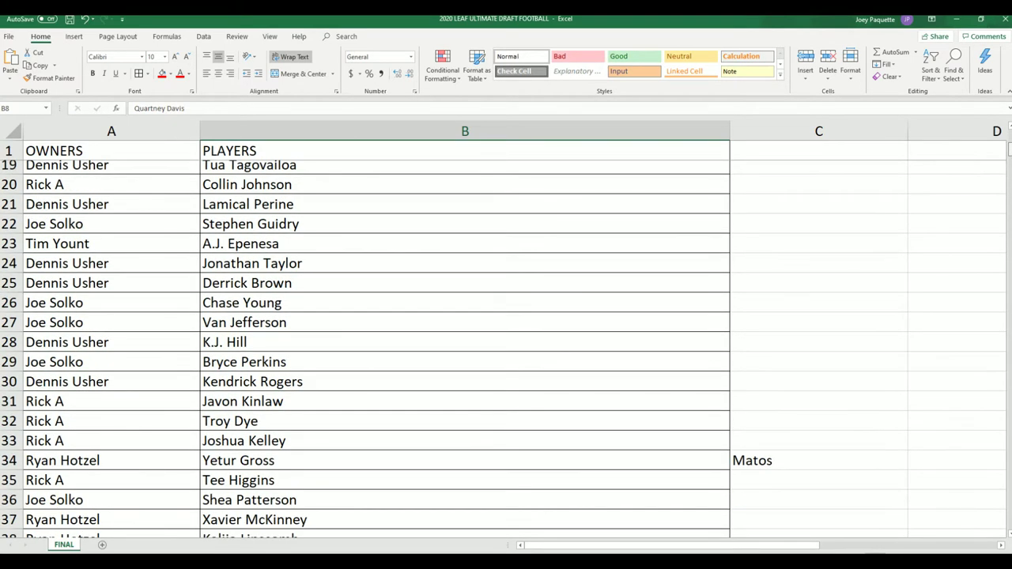
pyautogui.scroll(-2, 1009, 141)
pyautogui.scroll(-2, 1010, 140)
pyautogui.scroll(-1, 1009, 141)
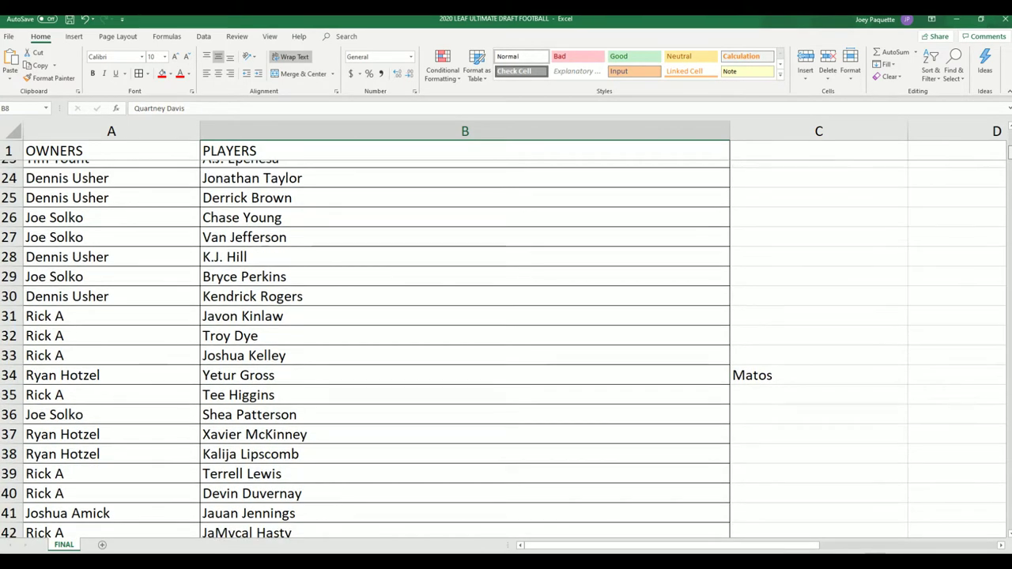
pyautogui.scroll(-2, 1010, 141)
pyautogui.scroll(-1, 1010, 141)
pyautogui.scroll(-1, 1010, 141)
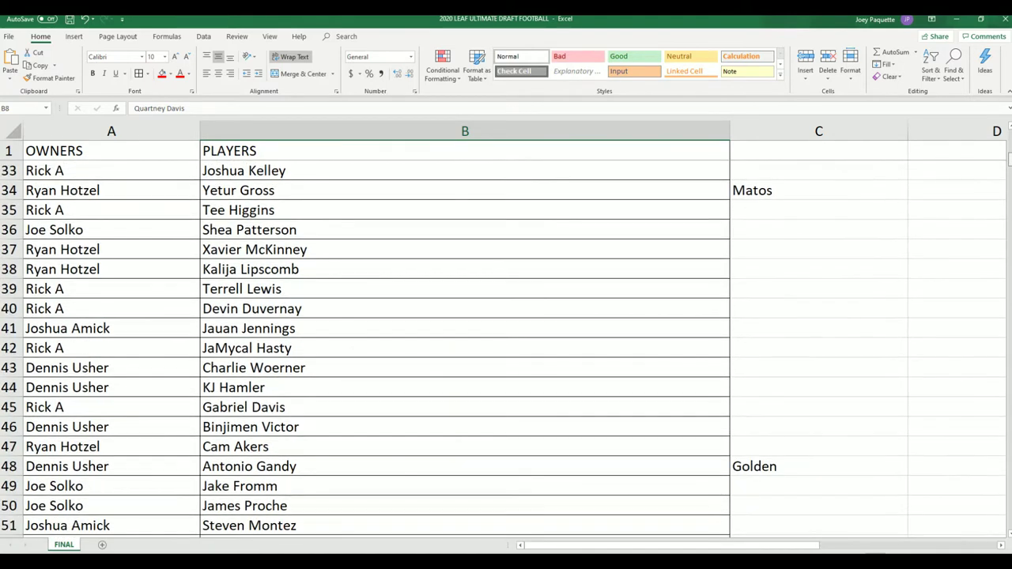
pyautogui.scroll(-1, 1010, 141)
pyautogui.scroll(-2, 1010, 141)
pyautogui.scroll(-1, 1010, 141)
pyautogui.scroll(-2, 1009, 141)
pyautogui.scroll(-1, 1010, 141)
pyautogui.scroll(-2, 1010, 141)
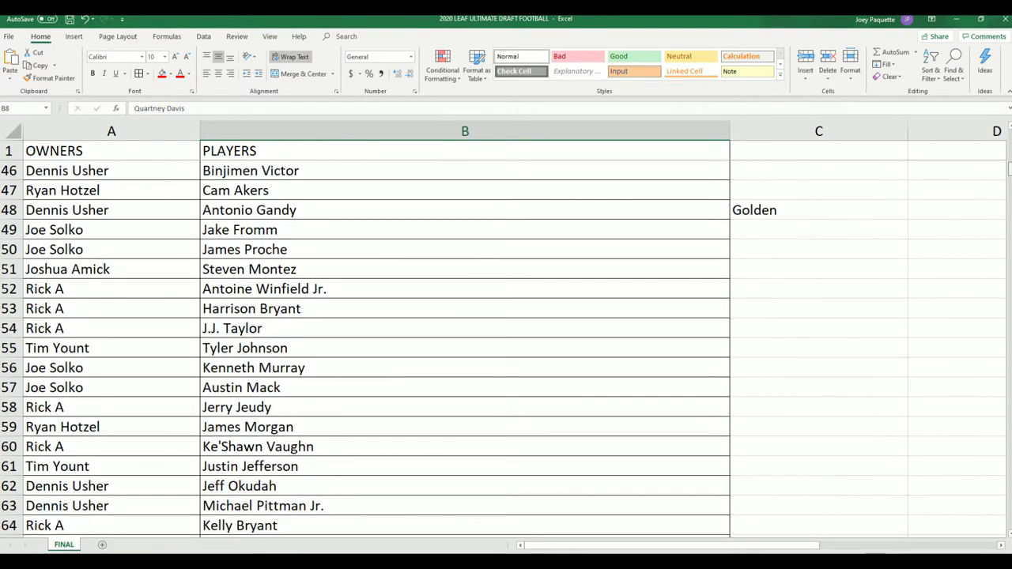
pyautogui.scroll(-2, 1010, 140)
pyautogui.scroll(-3, 1010, 140)
pyautogui.scroll(-2, 1010, 140)
pyautogui.scroll(-1, 1010, 141)
pyautogui.scroll(-2, 1009, 141)
pyautogui.scroll(-1, 1010, 140)
pyautogui.scroll(-1, 1009, 141)
pyautogui.scroll(-1, 506, 340)
pyautogui.scroll(1, 506, 340)
pyautogui.scroll(1, 506, 348)
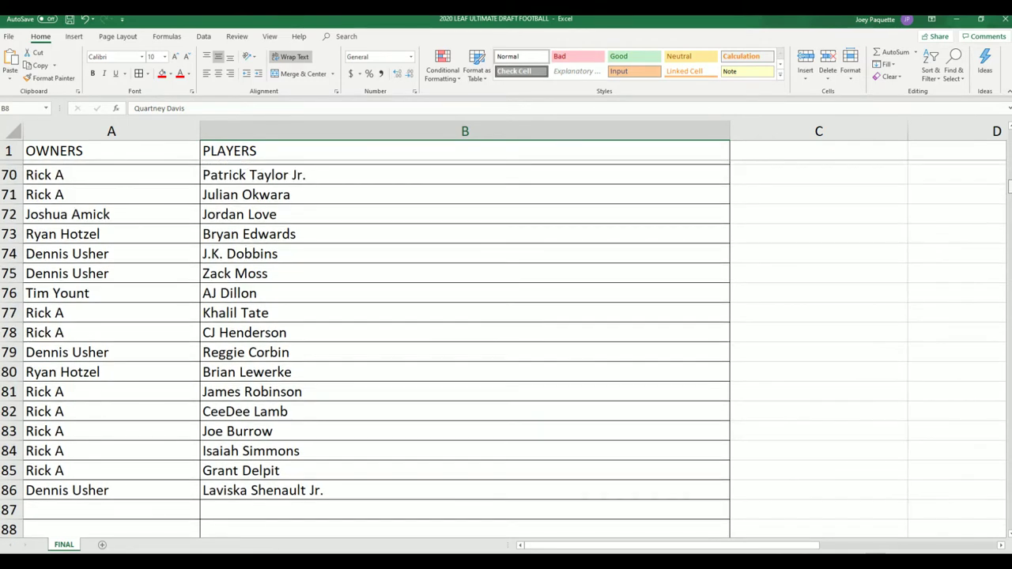
pyautogui.scroll(1, 506, 348)
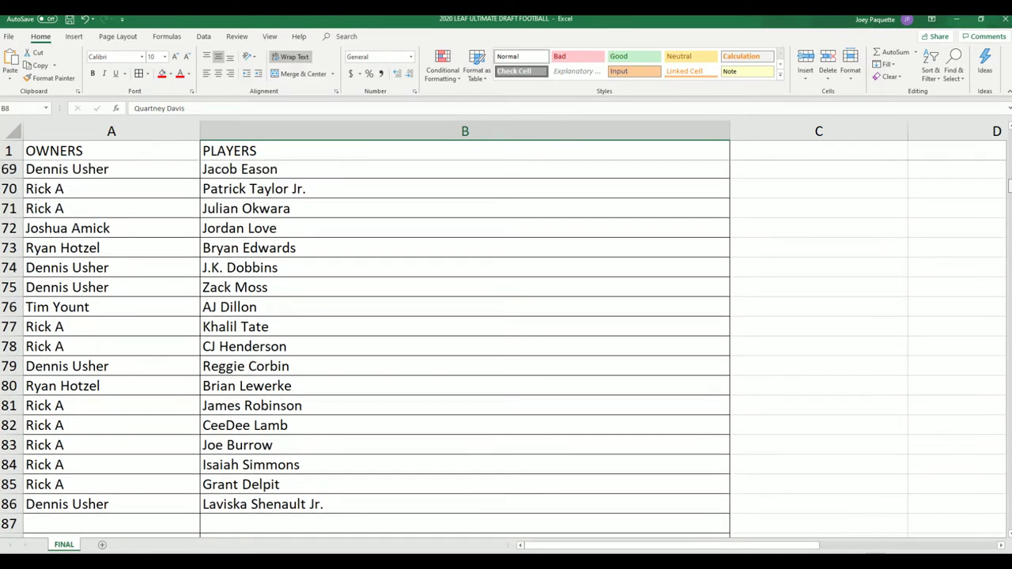
pyautogui.scroll(2, 506, 348)
pyautogui.scroll(1, 506, 348)
pyautogui.scroll(1, 506, 348)
pyautogui.scroll(2, 506, 348)
pyautogui.scroll(1, 506, 348)
pyautogui.scroll(1, 506, 348)
pyautogui.scroll(2, 506, 348)
pyautogui.scroll(1, 506, 347)
pyautogui.scroll(2, 506, 348)
pyautogui.scroll(2, 506, 348)
pyautogui.scroll(2, 506, 348)
pyautogui.scroll(1, 684, 209)
pyautogui.scroll(3, 684, 209)
pyautogui.scroll(2, 684, 209)
pyautogui.click(684, 209)
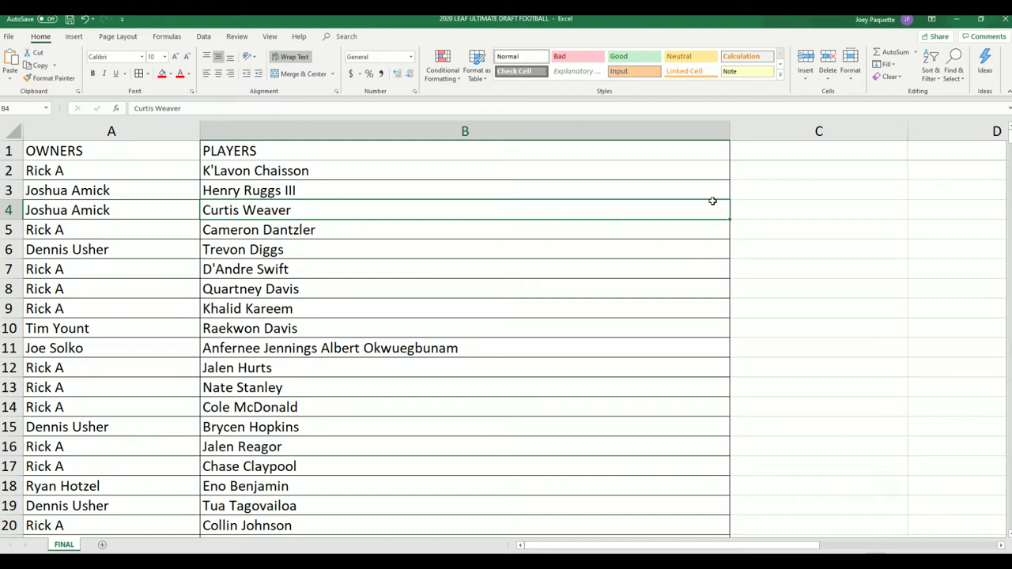
# - Sort the list A to Z by PLAYERS, expanding the selection to keep owners paired
pyautogui.click(569, 130)
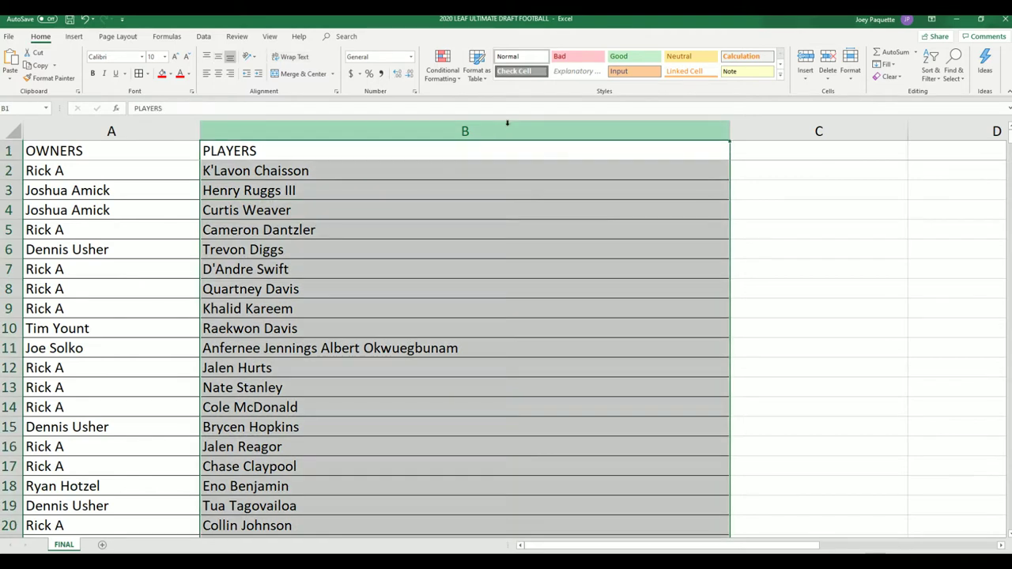
pyautogui.click(930, 69)
pyautogui.click(951, 92)
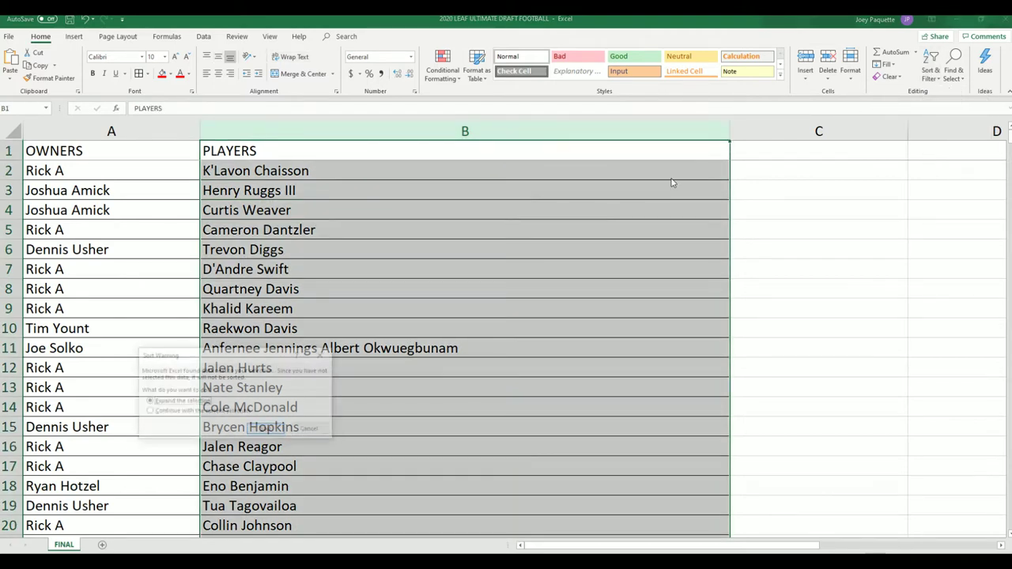
pyautogui.click(265, 431)
pyautogui.click(461, 333)
# - Narrow column B to fit the player names
pyautogui.click(732, 132)
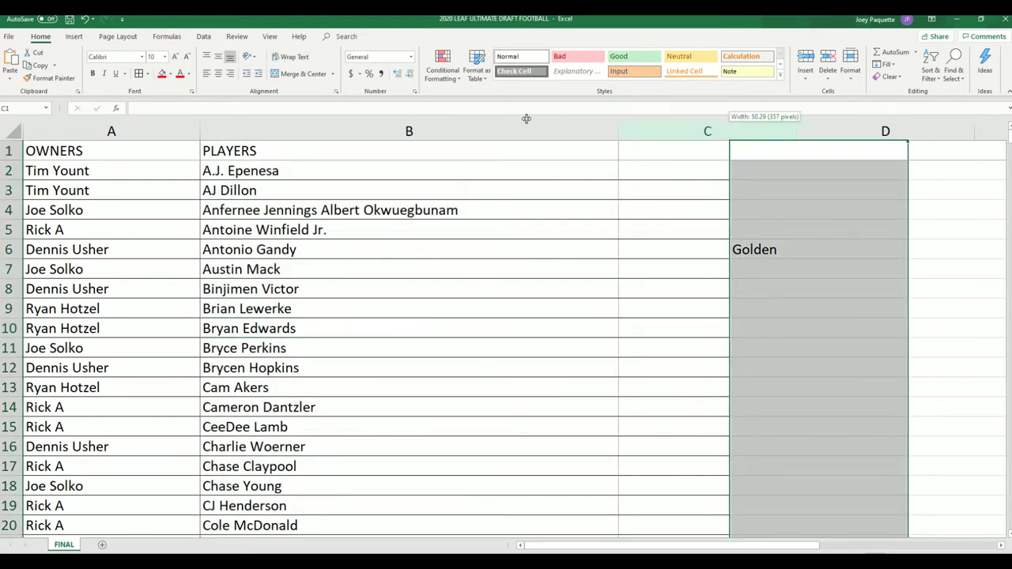
pyautogui.moveTo(729, 129); pyautogui.dragTo(514, 129)
pyautogui.click(322, 129)
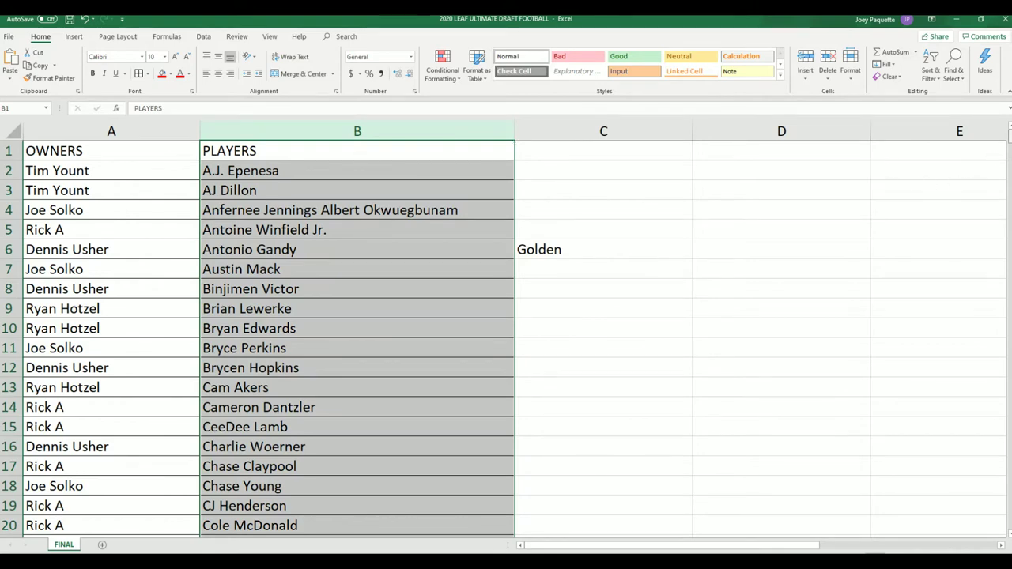
pyautogui.scroll(-5, 1009, 142)
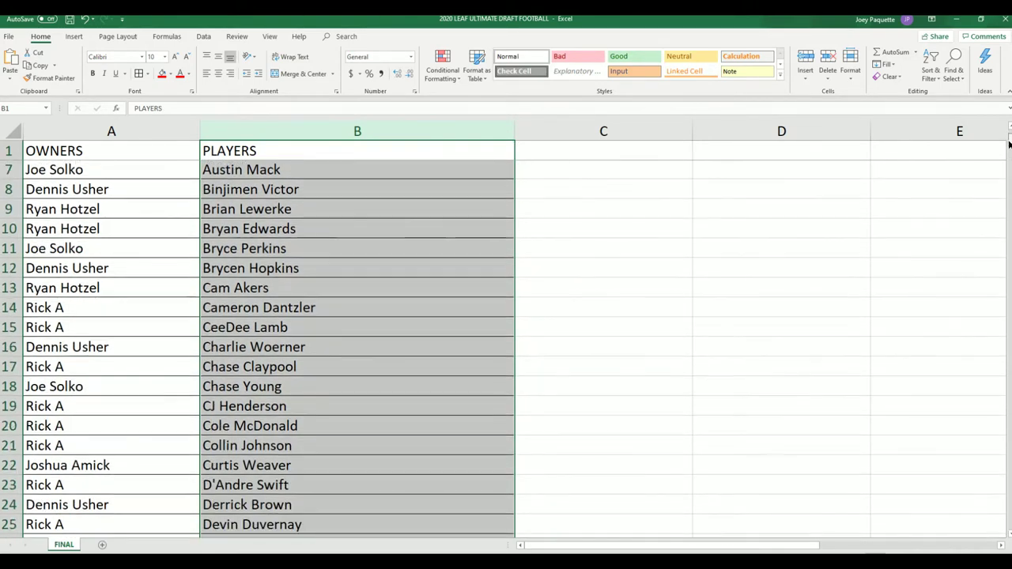
pyautogui.scroll(-1, 1009, 142)
pyautogui.scroll(-3, 1009, 144)
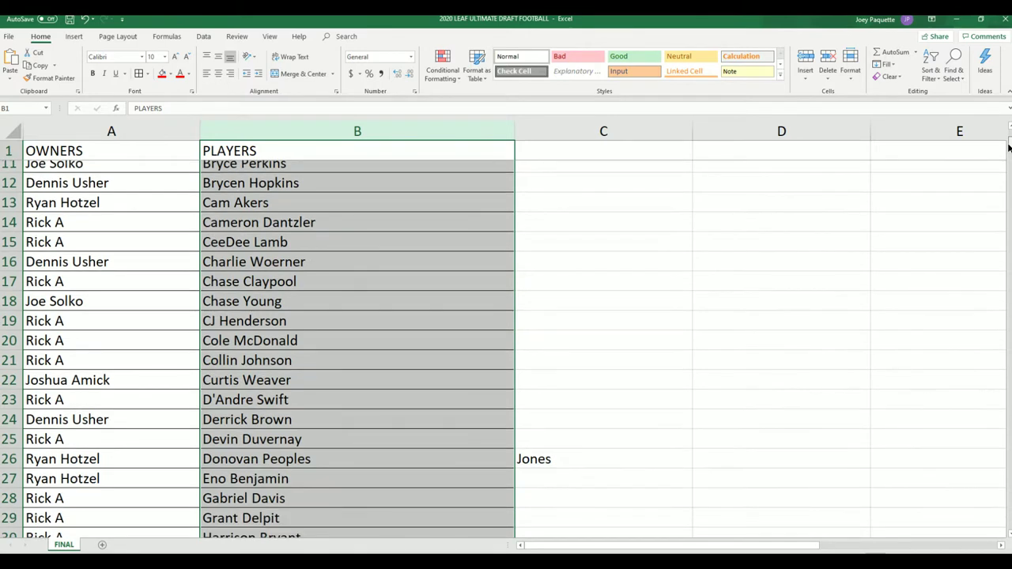
pyautogui.scroll(-4, 1009, 146)
pyautogui.scroll(-3, 1009, 150)
pyautogui.scroll(-1, 1009, 153)
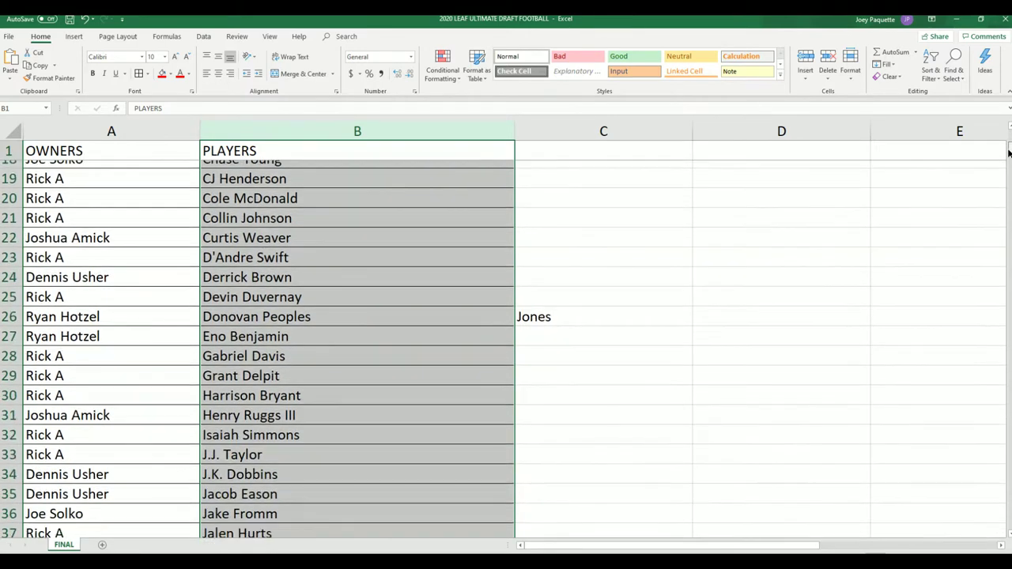
pyautogui.scroll(-3, 1008, 154)
pyautogui.scroll(-3, 1009, 155)
pyautogui.scroll(-2, 1009, 158)
pyautogui.scroll(-1, 1009, 160)
pyautogui.scroll(-1, 1009, 161)
pyautogui.scroll(-1, 1009, 163)
pyautogui.scroll(-1, 1009, 163)
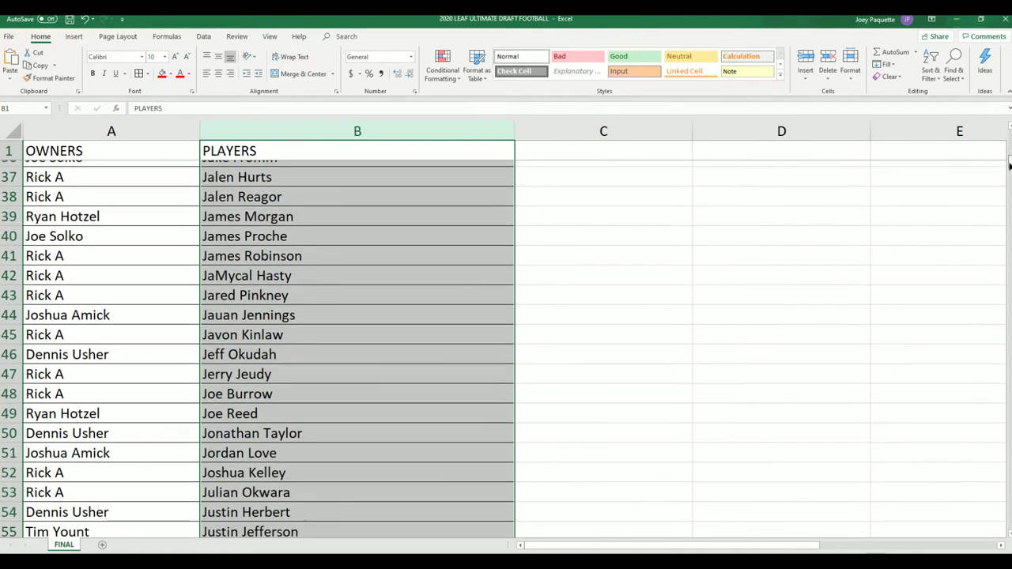
pyautogui.scroll(-2, 1009, 165)
pyautogui.scroll(-1, 1009, 170)
pyautogui.scroll(-1, 1009, 171)
pyautogui.scroll(-1, 1009, 173)
pyautogui.scroll(-1, 1008, 174)
pyautogui.scroll(-1, 1009, 176)
pyautogui.scroll(-1, 1008, 178)
pyautogui.scroll(-1, 1008, 179)
pyautogui.scroll(-1, 1009, 181)
pyautogui.scroll(-1, 1008, 183)
pyautogui.scroll(-1, 1009, 184)
pyautogui.scroll(-1, 1009, 186)
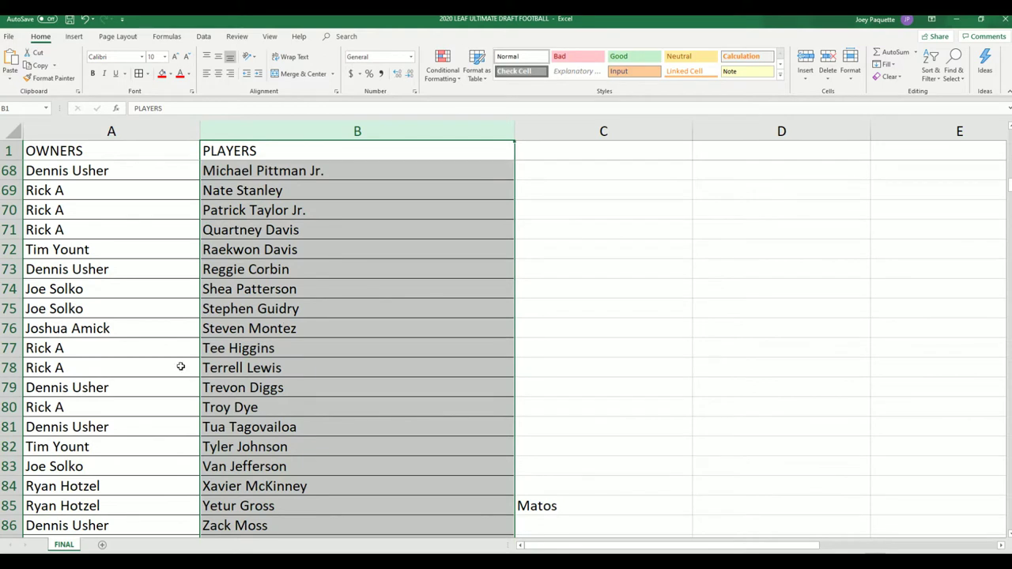
pyautogui.moveTo(92, 425); pyautogui.dragTo(223, 431)
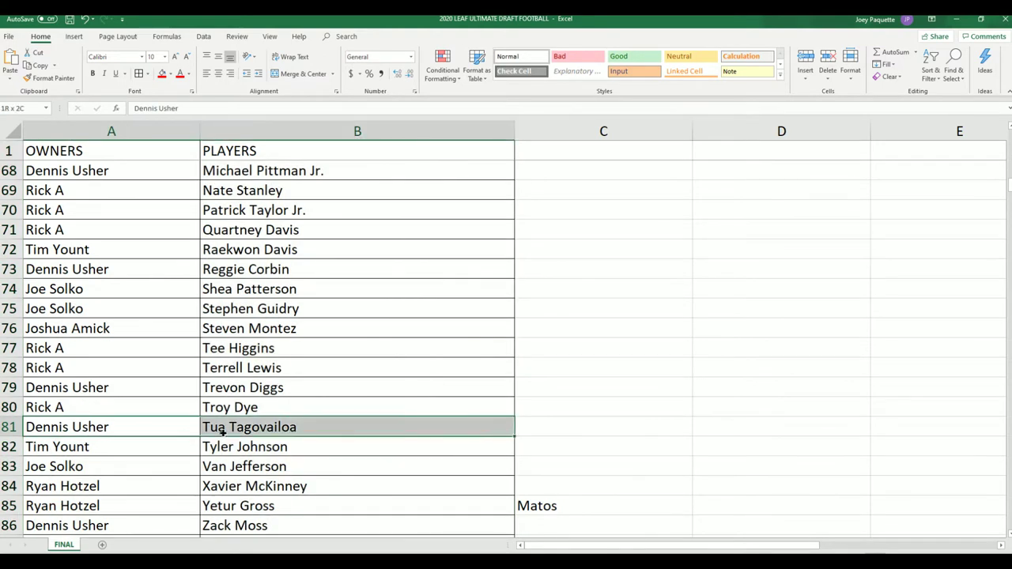
pyautogui.click(628, 380)
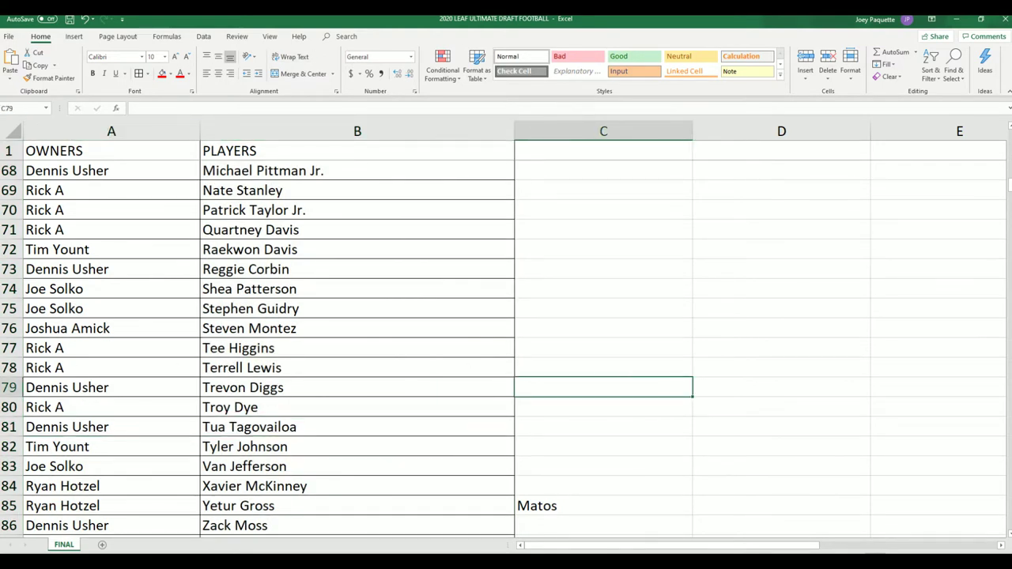